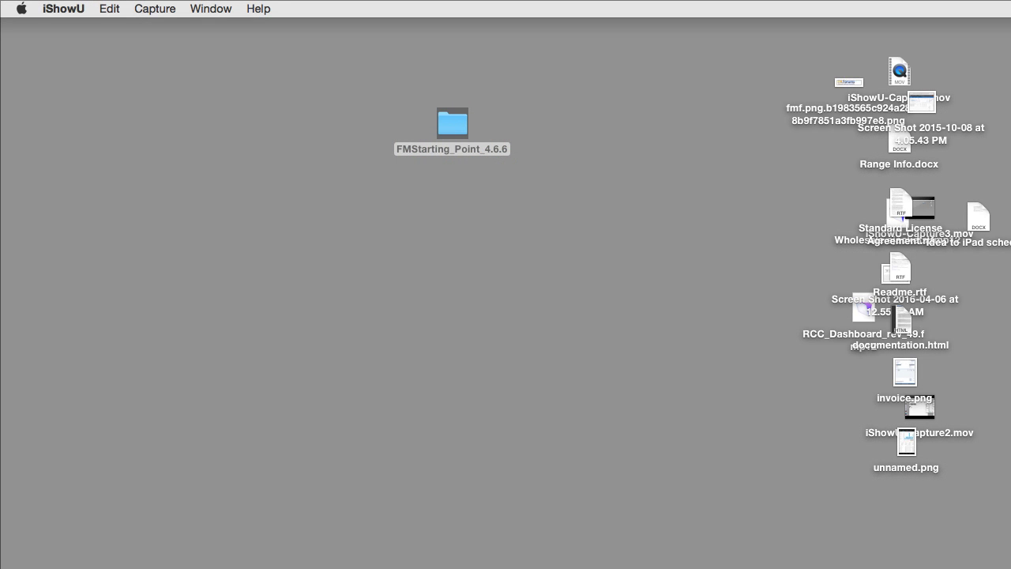
- Shift the right-hand desktop icons left and move iShowU-Capture2.mov clear of invoice.png
left_click_drag(1010, 85, 720, 482)
left_click_drag(910, 398, 841, 369)
left_click(950, 345)
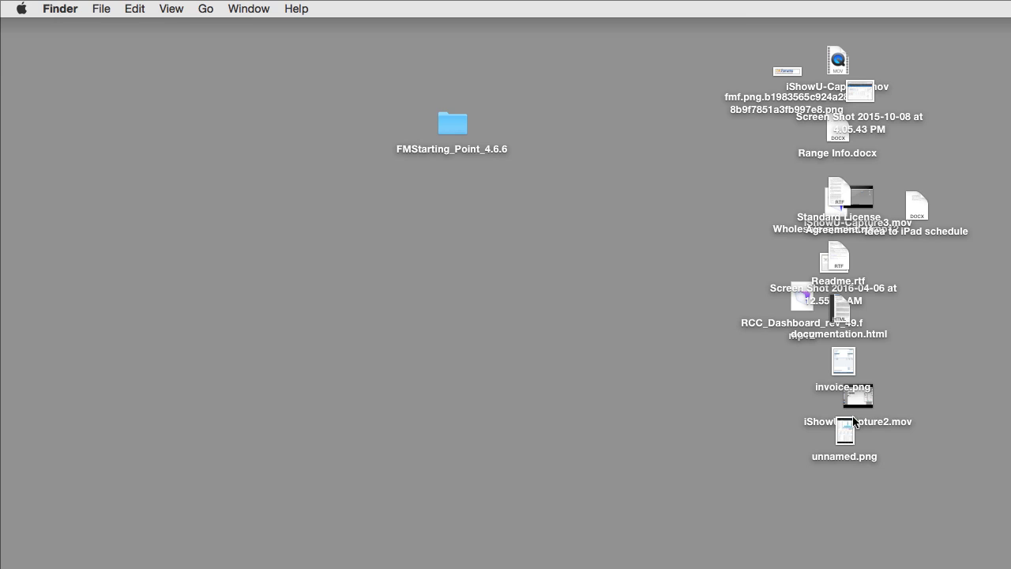
left_click_drag(861, 402, 908, 398)
- Open invoice.png in Preview and move its window to the right
double_click(838, 365)
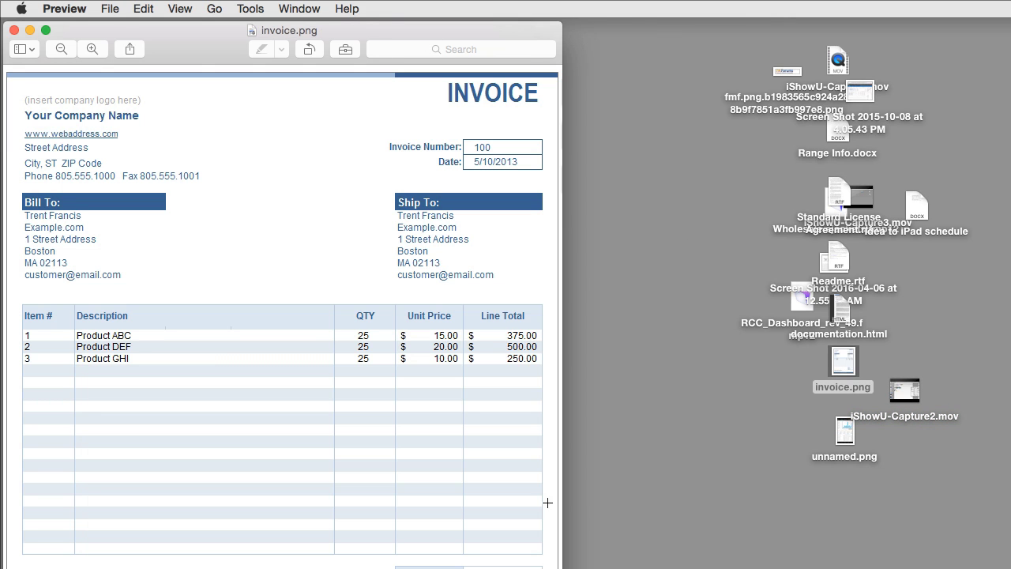
left_click_drag(458, 31, 1010, 6)
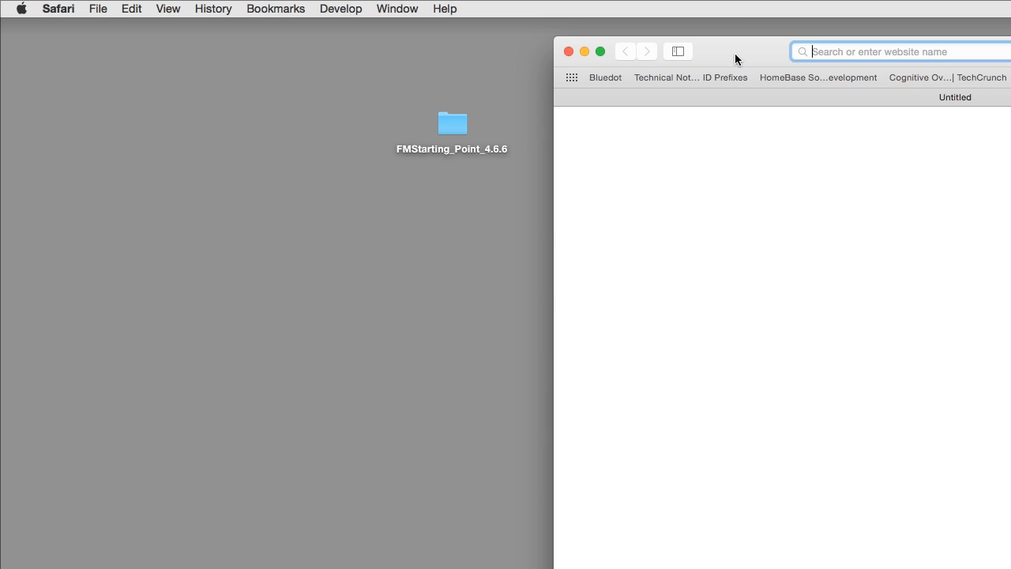
left_click_drag(735, 53, 312, 8)
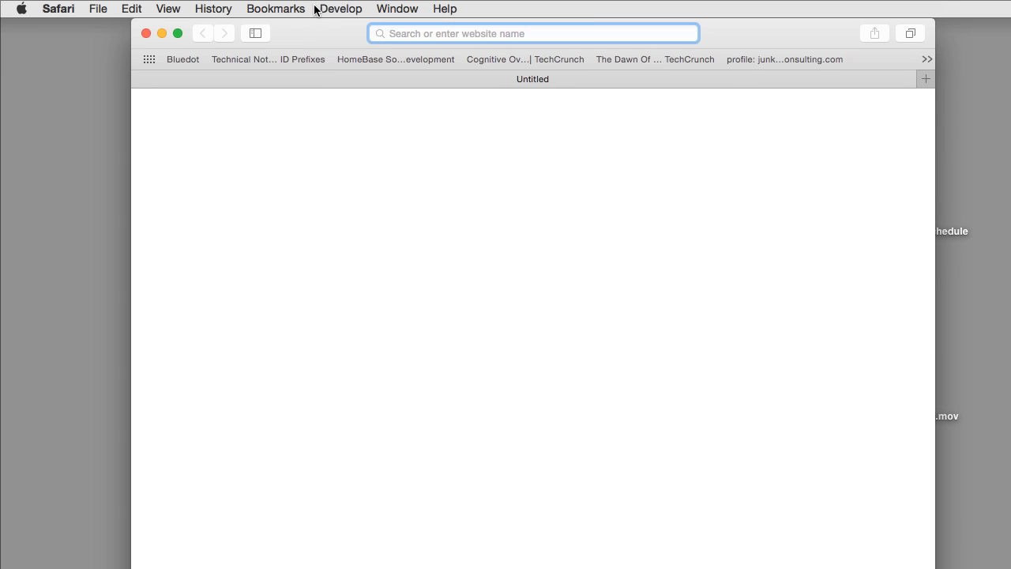
type("www.fm")
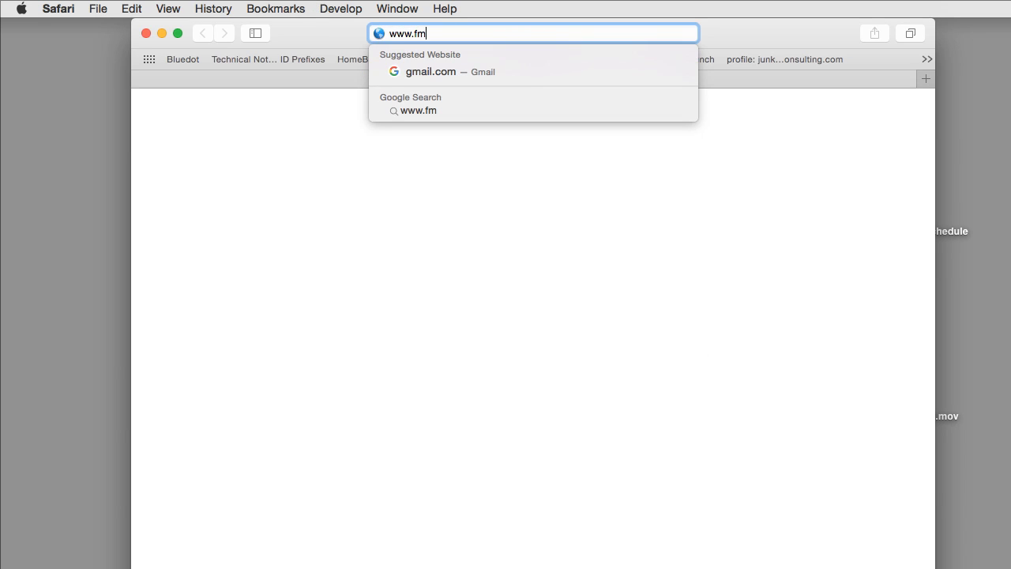
type("starti")
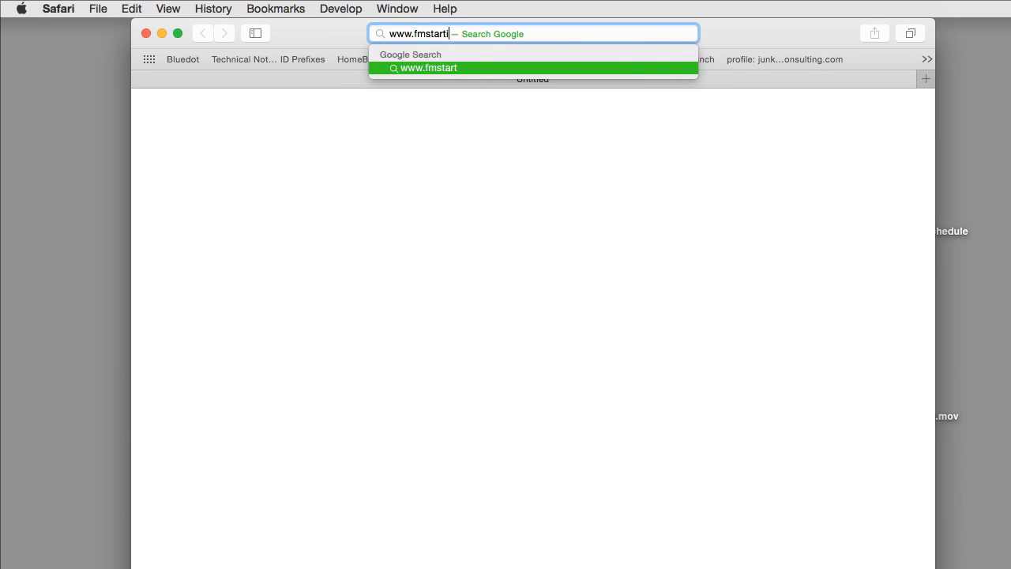
type("ngpoint.com")
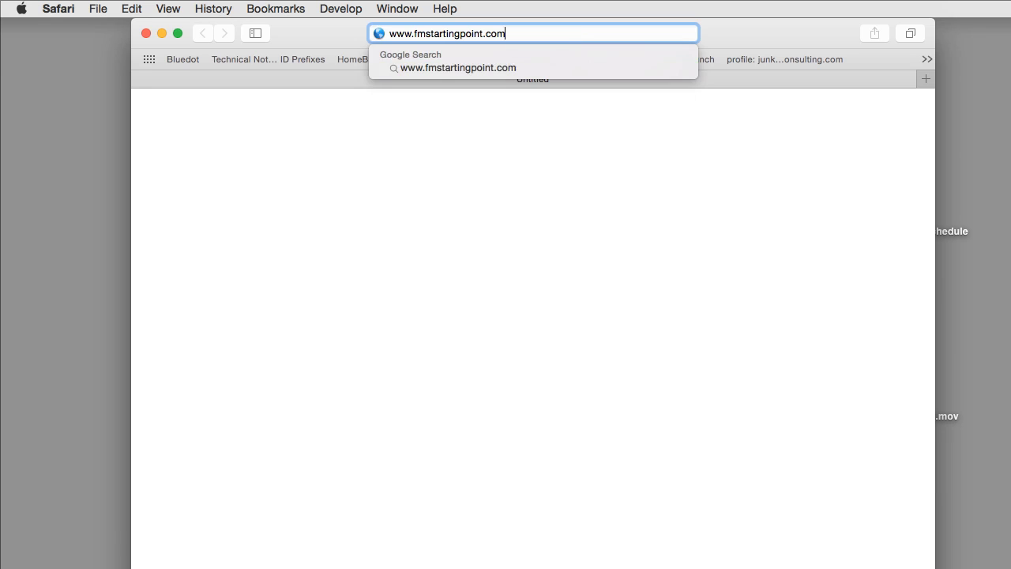
key("Return")
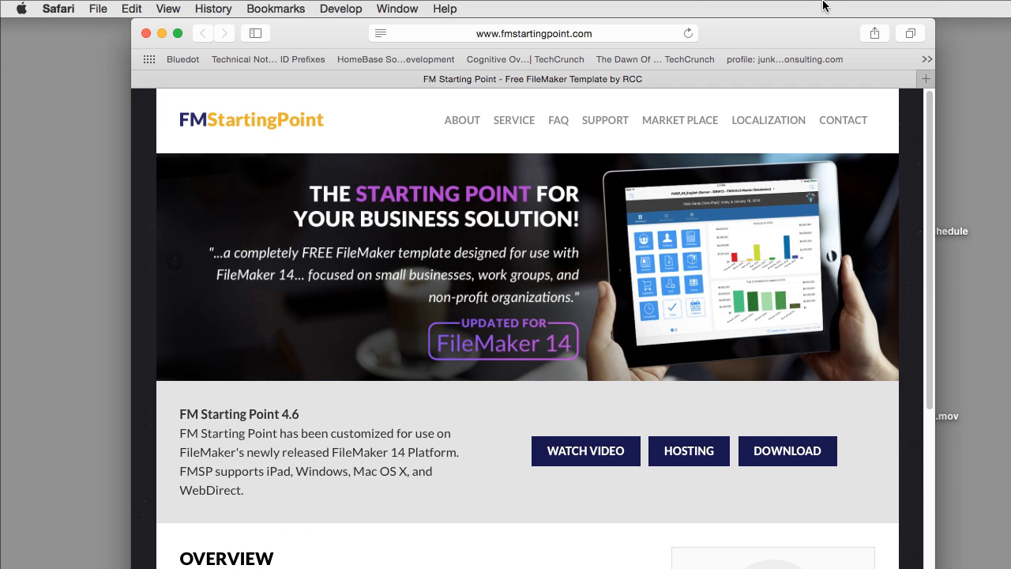
- Narrow the browser window and scroll down to the Overview section
left_click_drag(807, 22, 670, 16)
left_click_drag(815, 316, 791, 316)
scroll(593, 462, "down", 3)
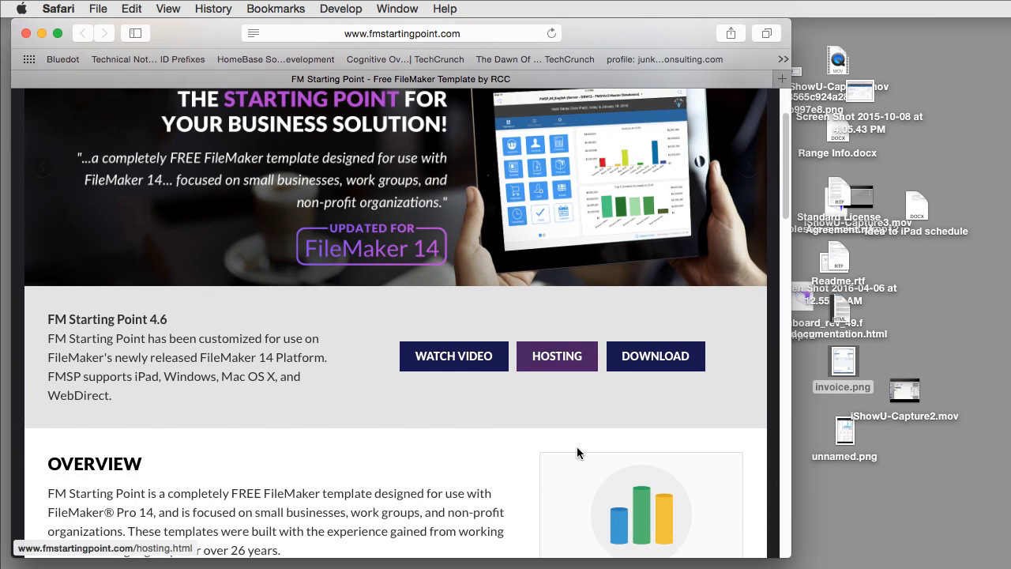
scroll(399, 414, "down", 3)
scroll(398, 412, "down", 1)
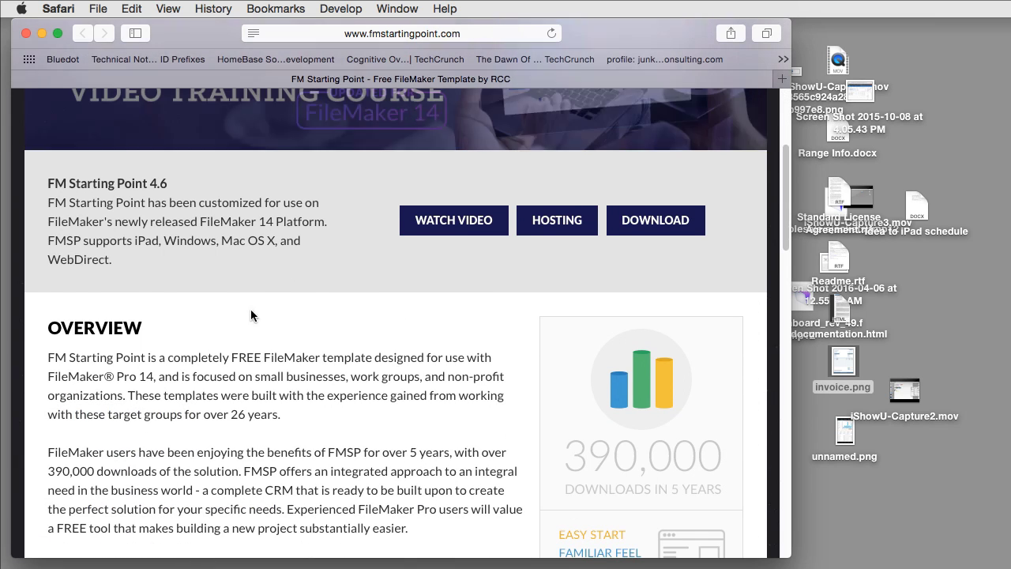
- On the download form, enter the user's first name, last name and e-mail address
left_click(641, 228)
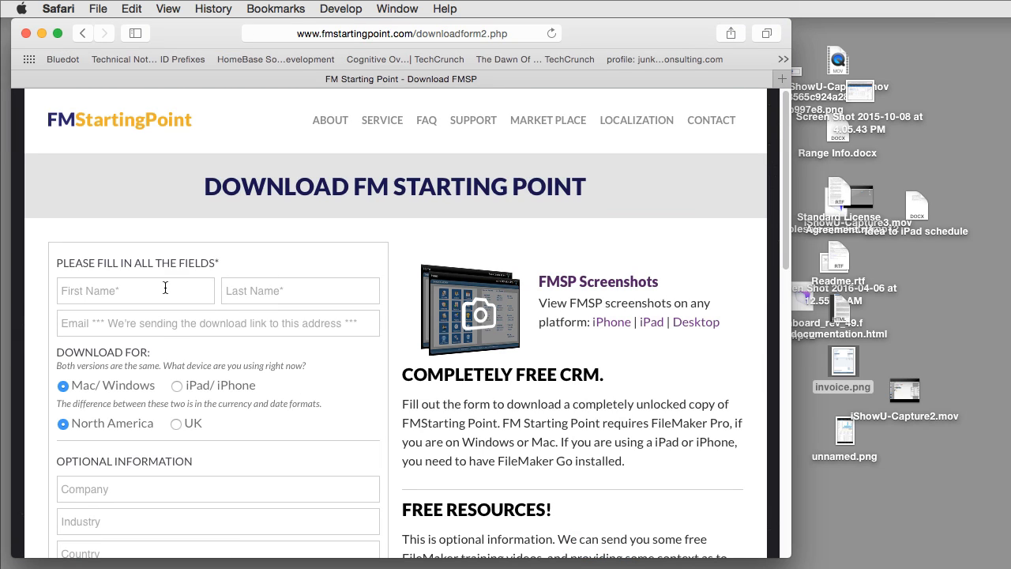
left_click(166, 287)
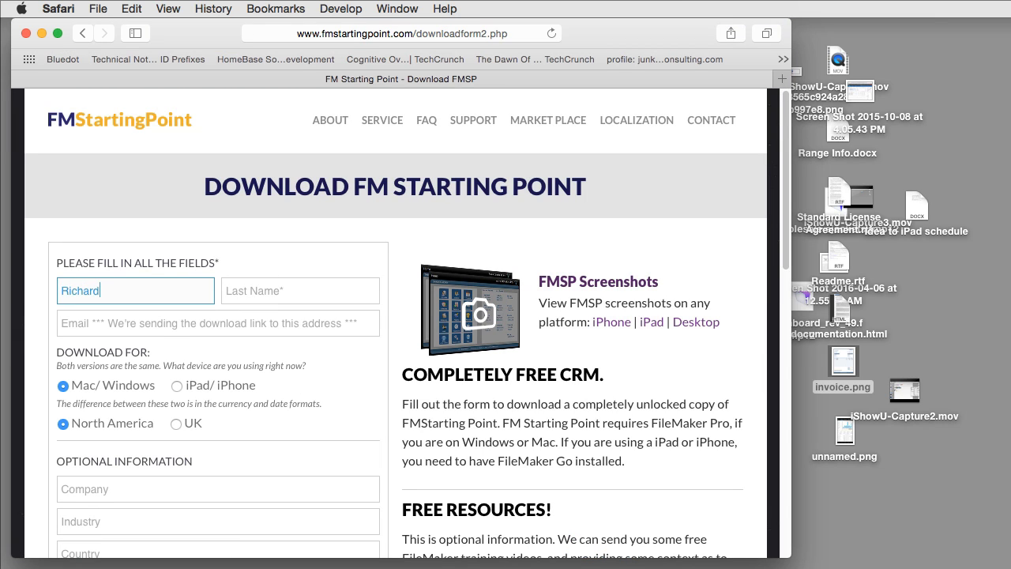
key("Tab")
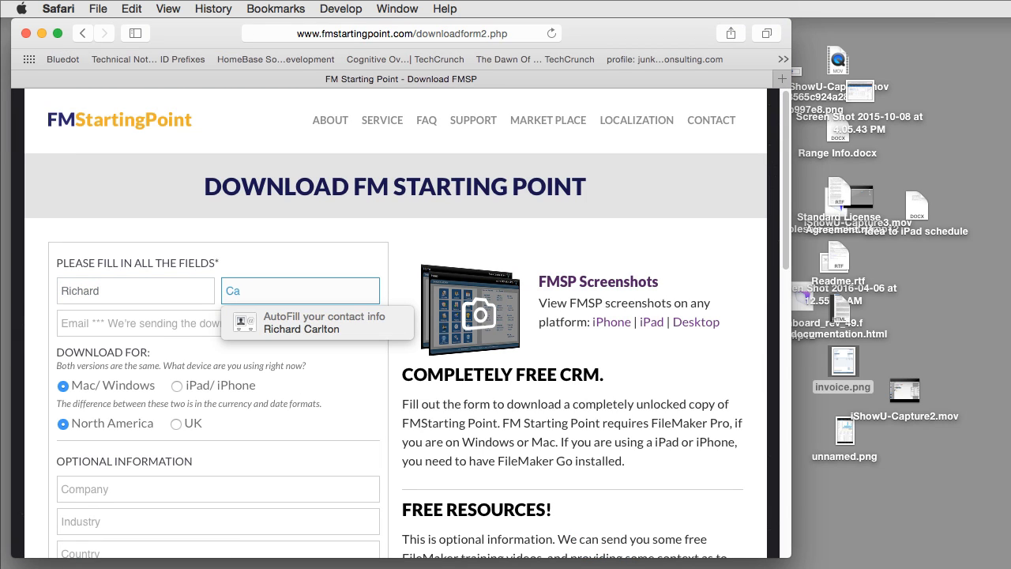
key("Tab")
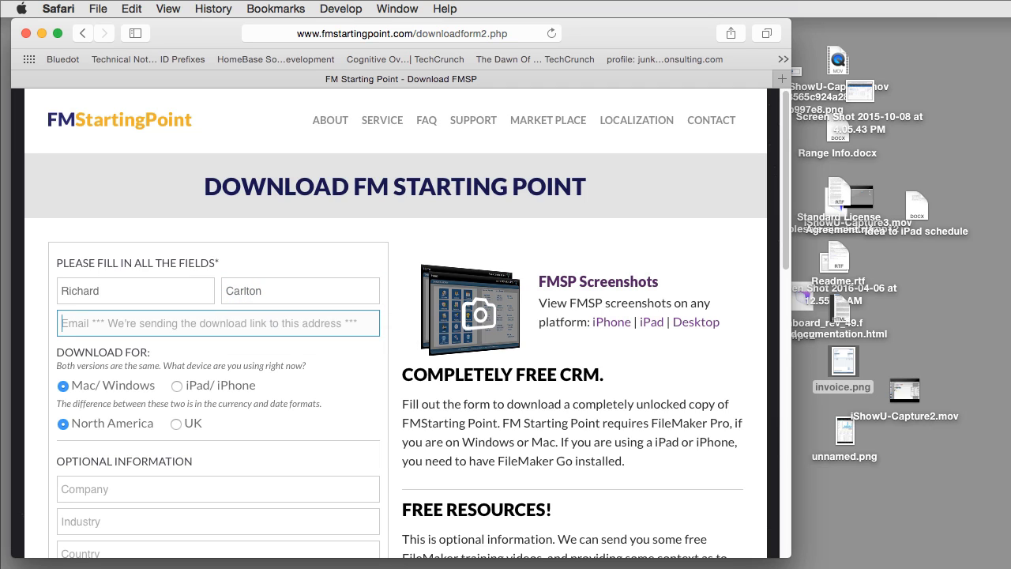
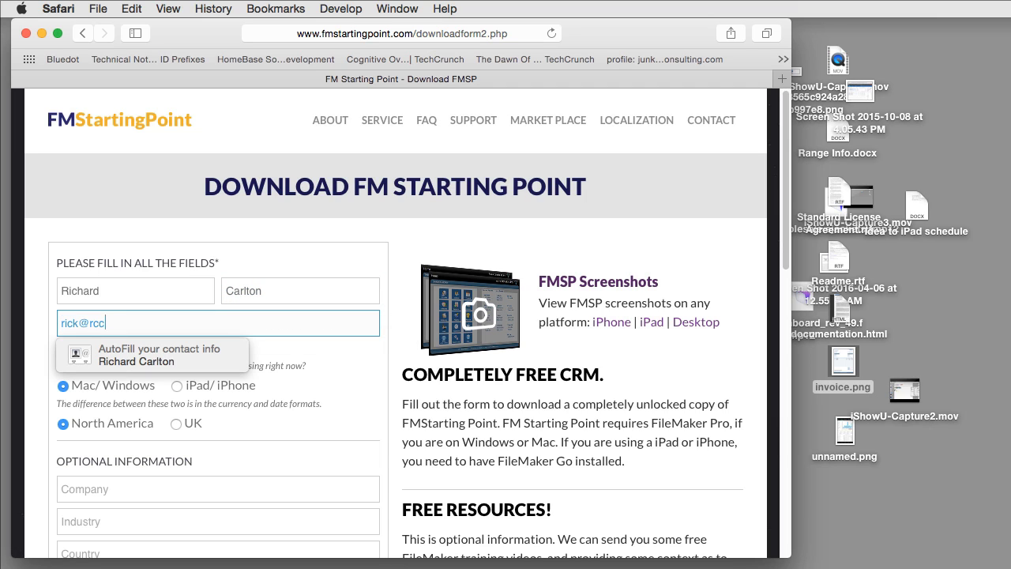
- Dismiss the autofill suggestion and submit the download request
left_click(426, 369)
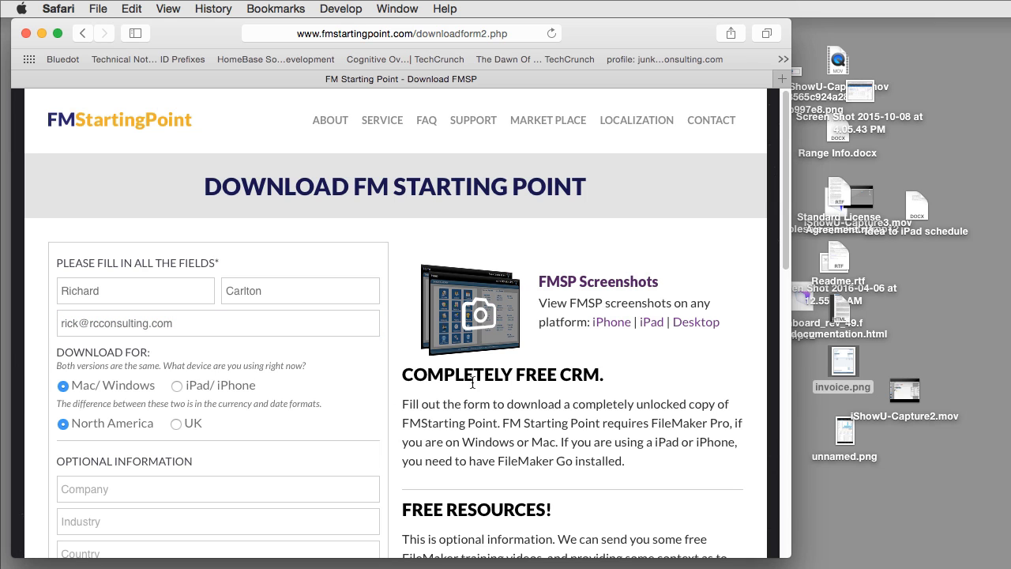
scroll(169, 478, "down", 10)
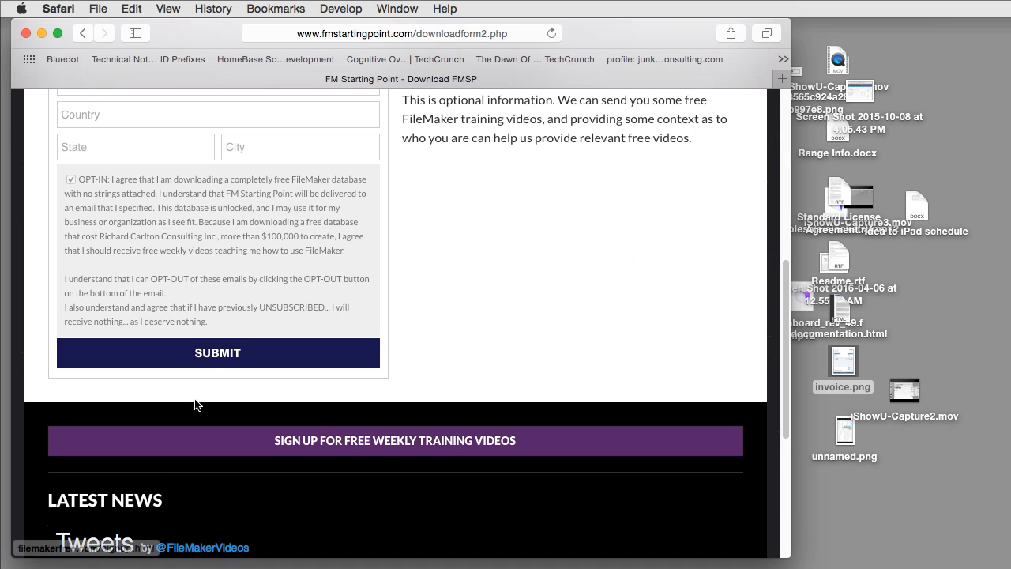
left_click(209, 362)
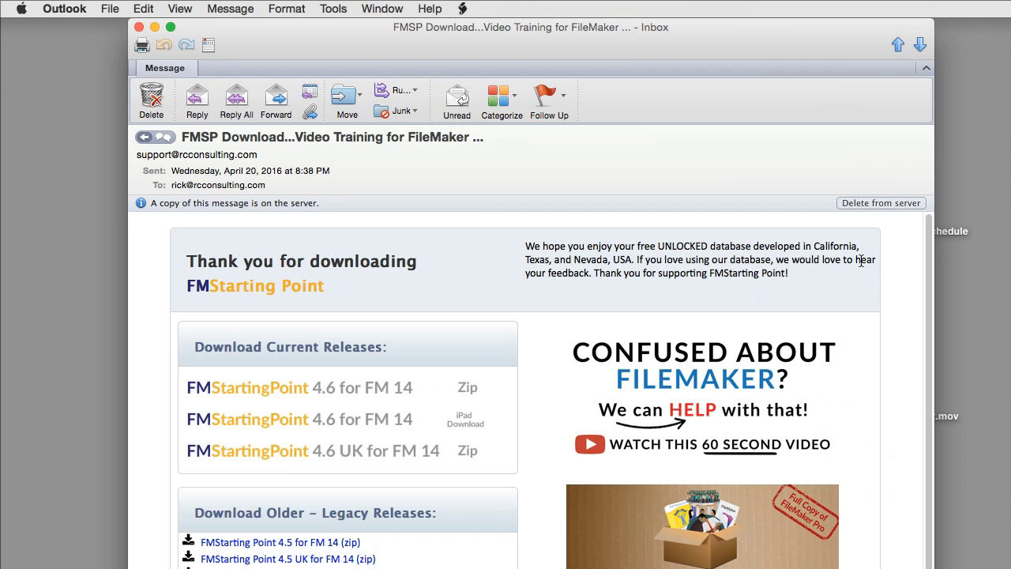
- Scroll the FMSP Download email to the Download Current Releases links
scroll(385, 433, "down", 2)
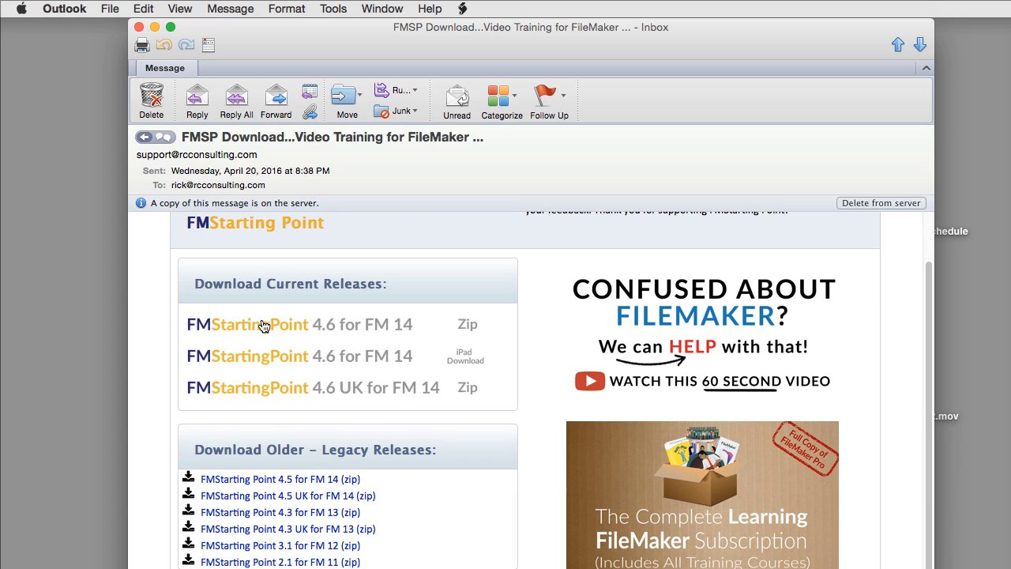
mouse_move(451, 335)
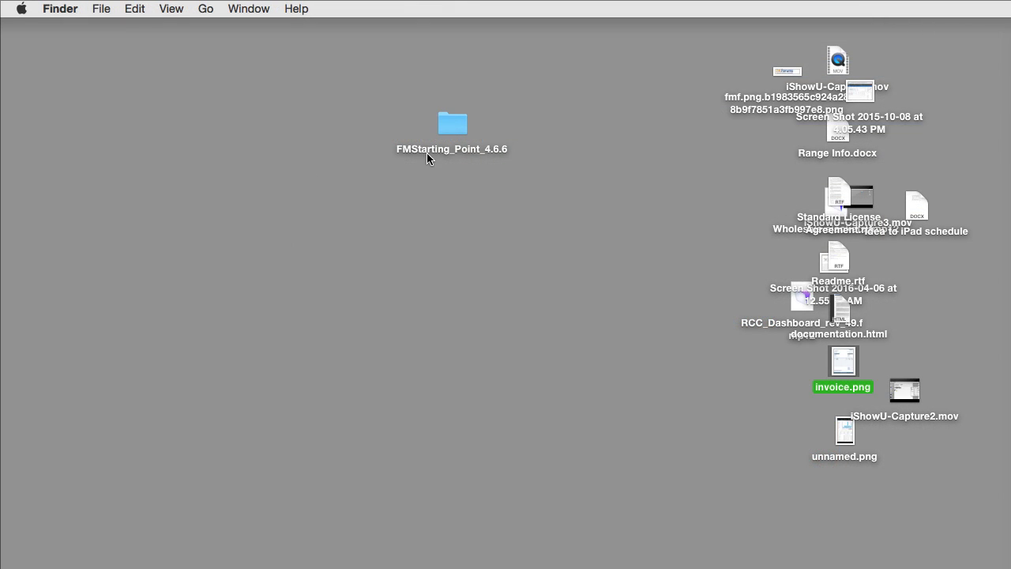
- Open FM_Starting_Point_46.fmp12 from the FMStarting_Point_4.6.6 folder in FileMaker
double_click(463, 125)
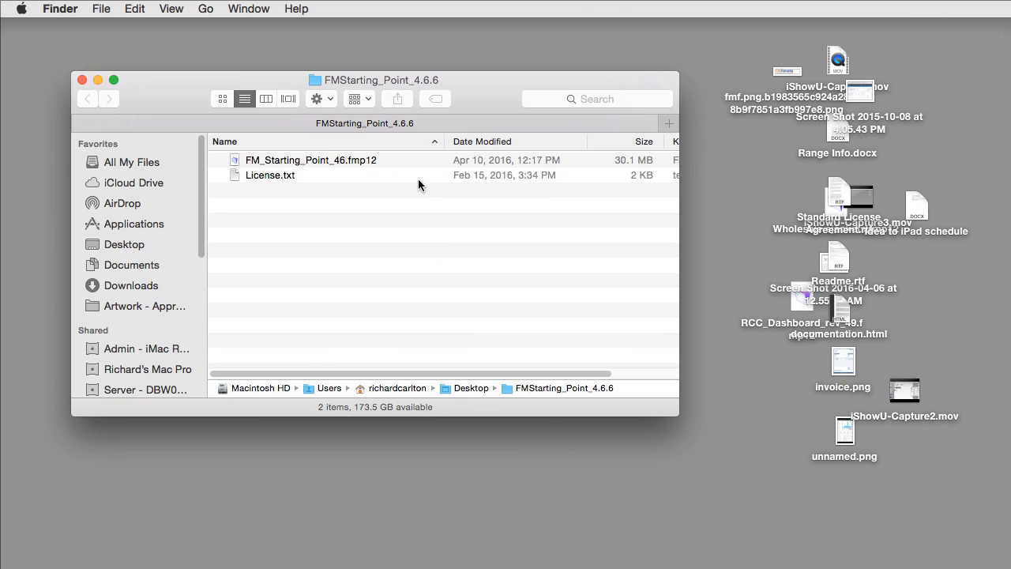
left_click(348, 159)
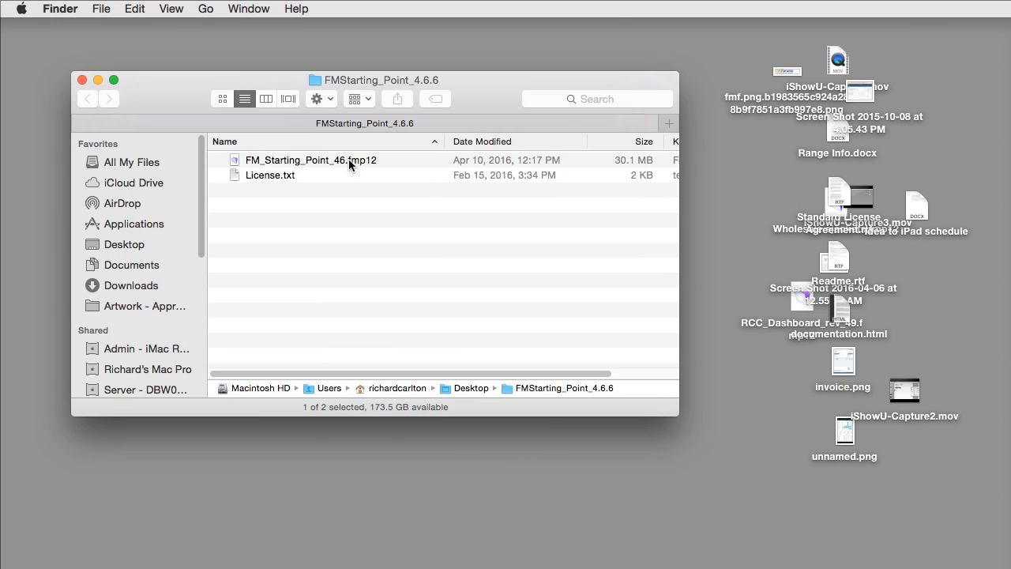
double_click(349, 159)
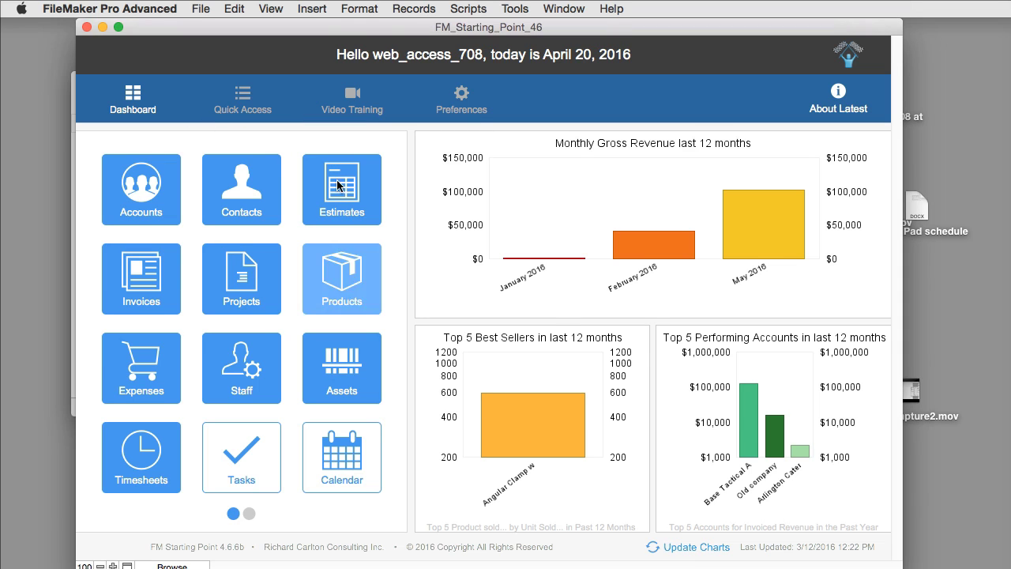
- Look through the Contacts records, go back to the Dashboard, and enlarge the window
left_click(257, 200)
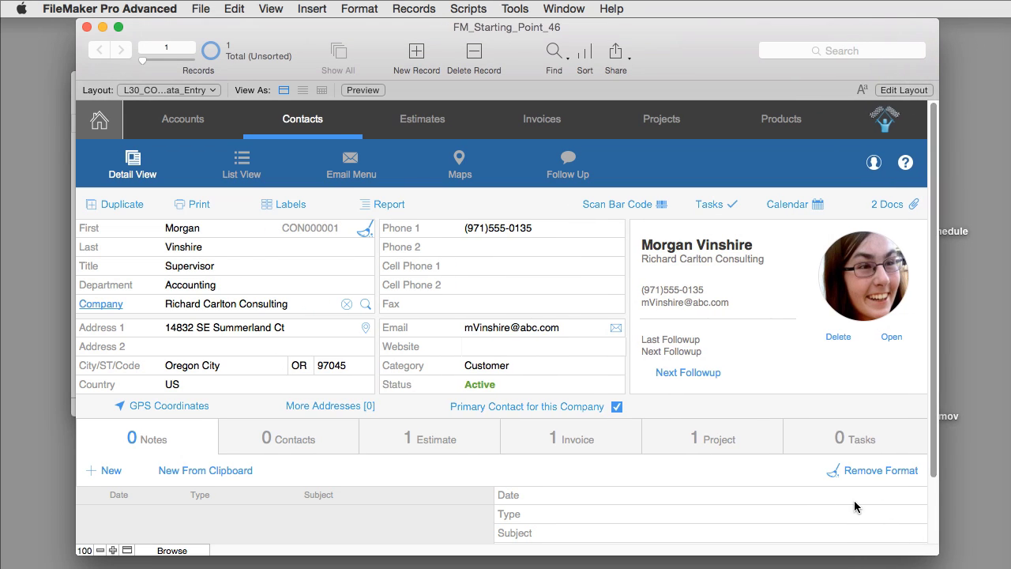
scroll(855, 506, "down", 1)
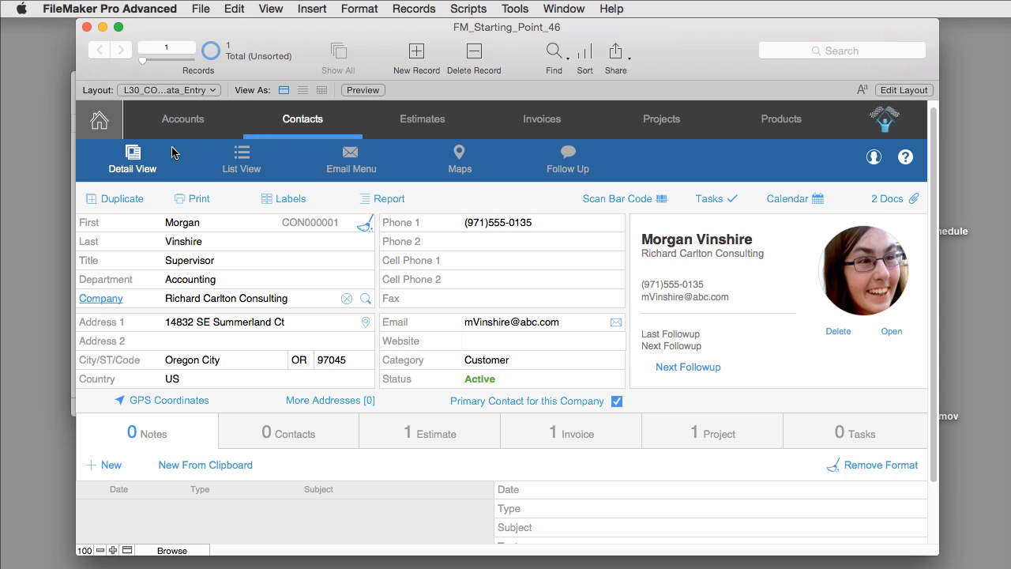
left_click(99, 126)
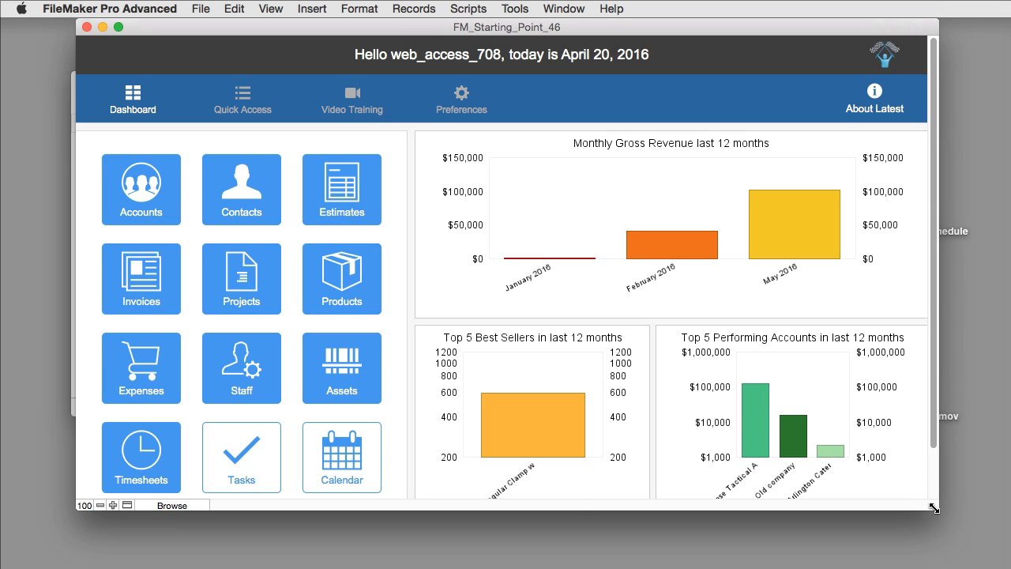
left_click_drag(942, 527, 949, 566)
- In Layout mode, delete the Expenses and Assets tiles from the Dashboard
left_click(197, 561)
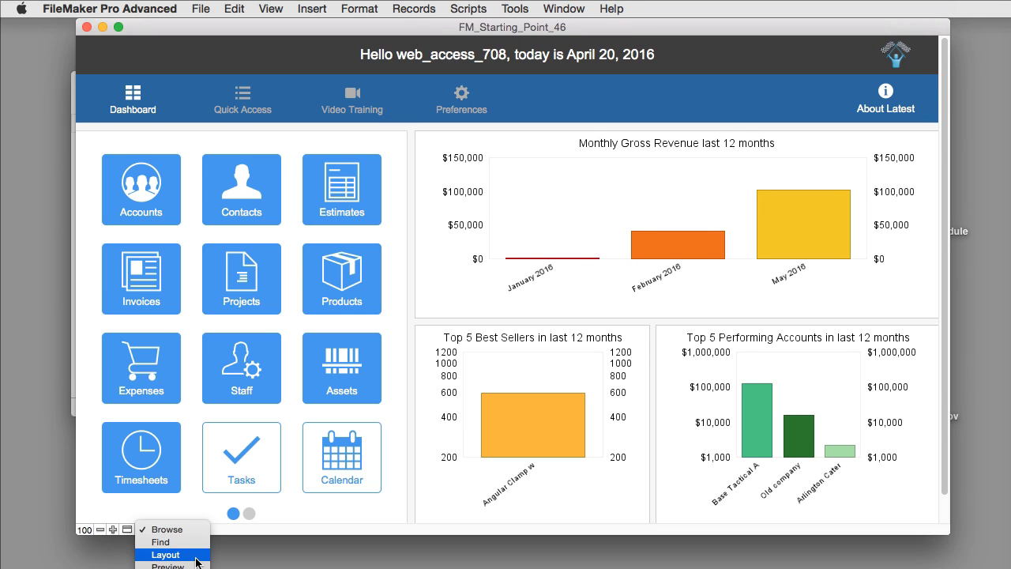
left_click(196, 556)
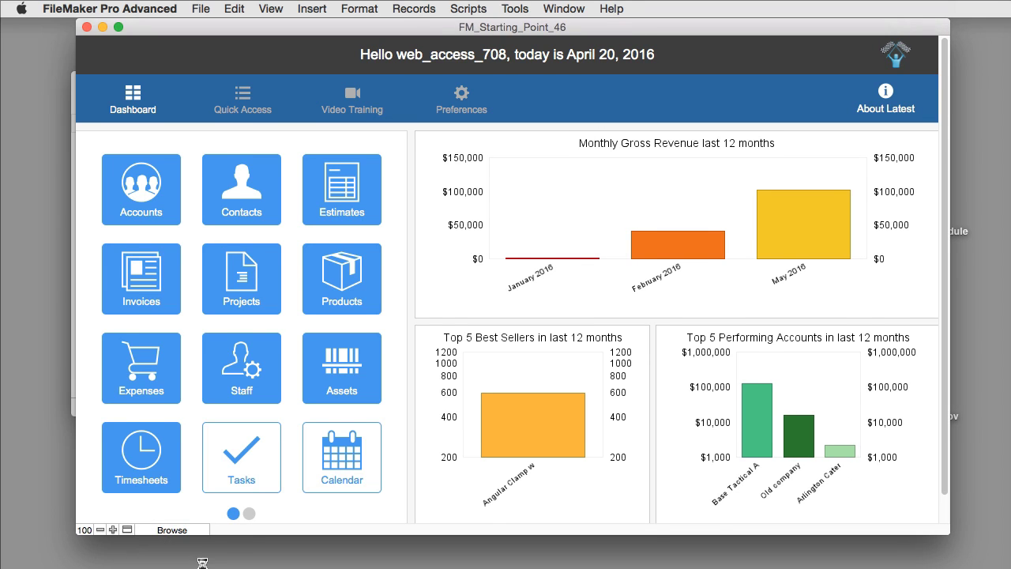
left_click(349, 317)
left_click(124, 401)
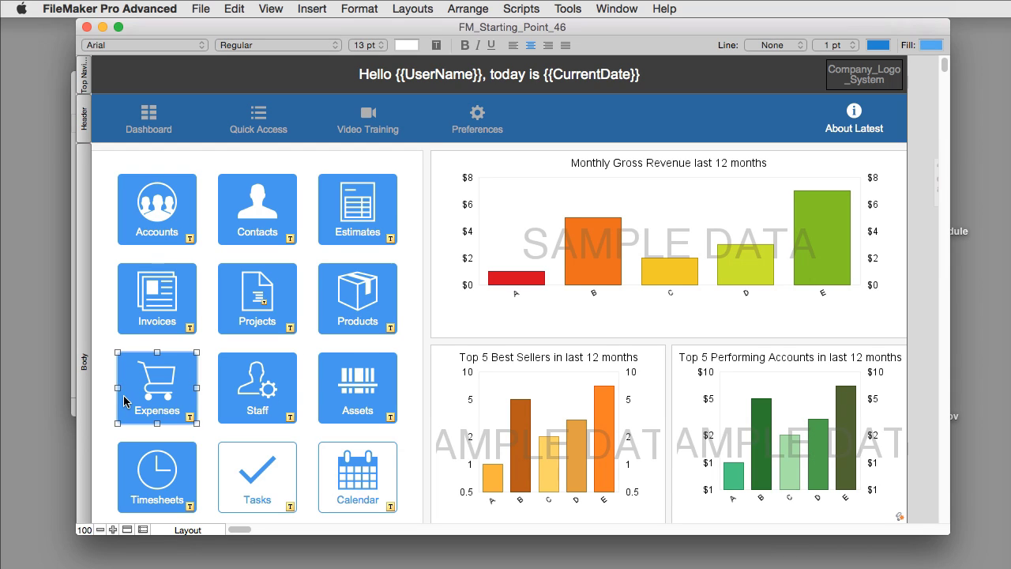
key("Delete")
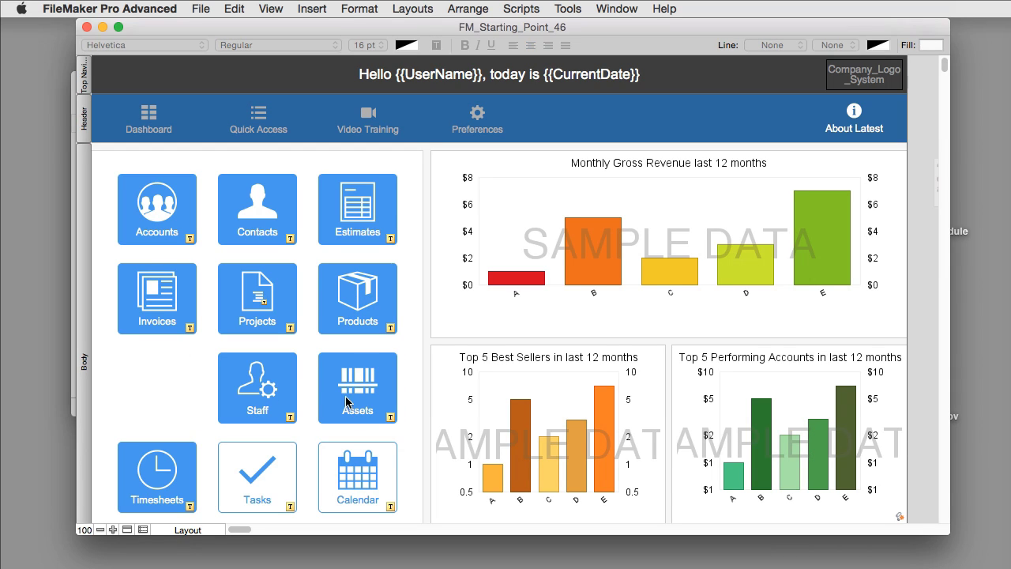
left_click(346, 402)
key("Delete")
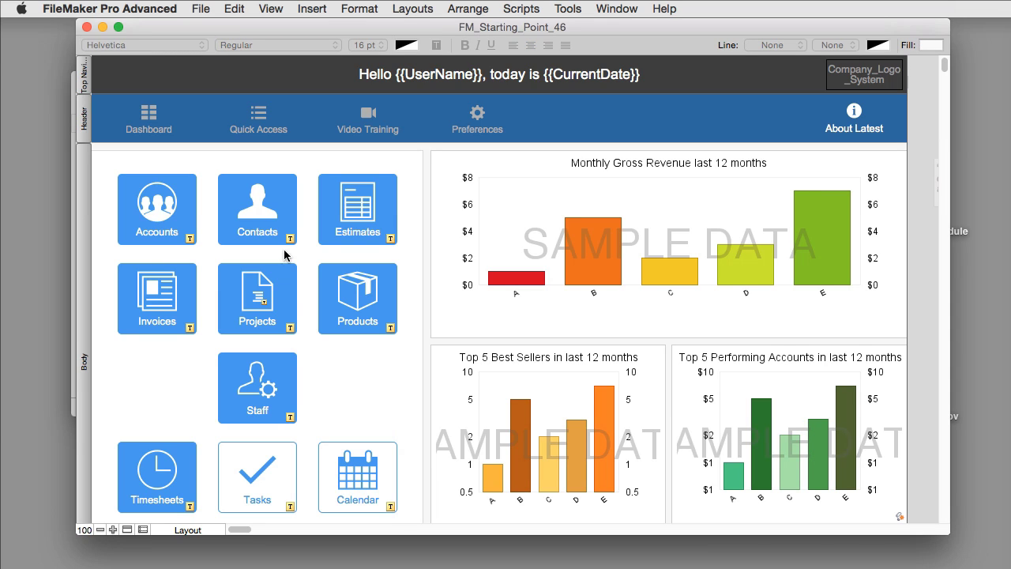
- Move the Contacts tile beside Staff and return to Browse mode
left_click_drag(253, 208, 355, 387)
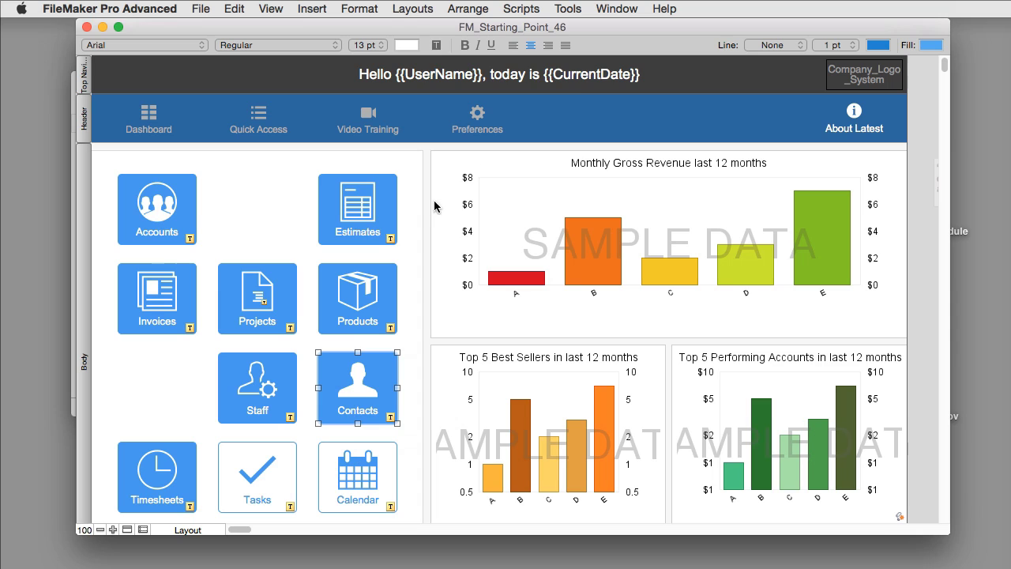
left_click(126, 530)
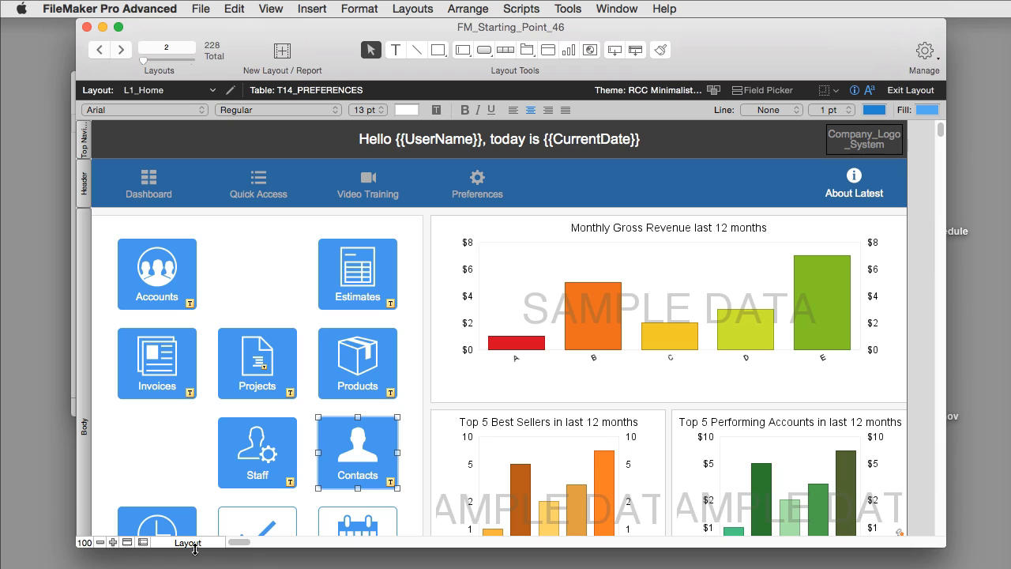
left_click(191, 544)
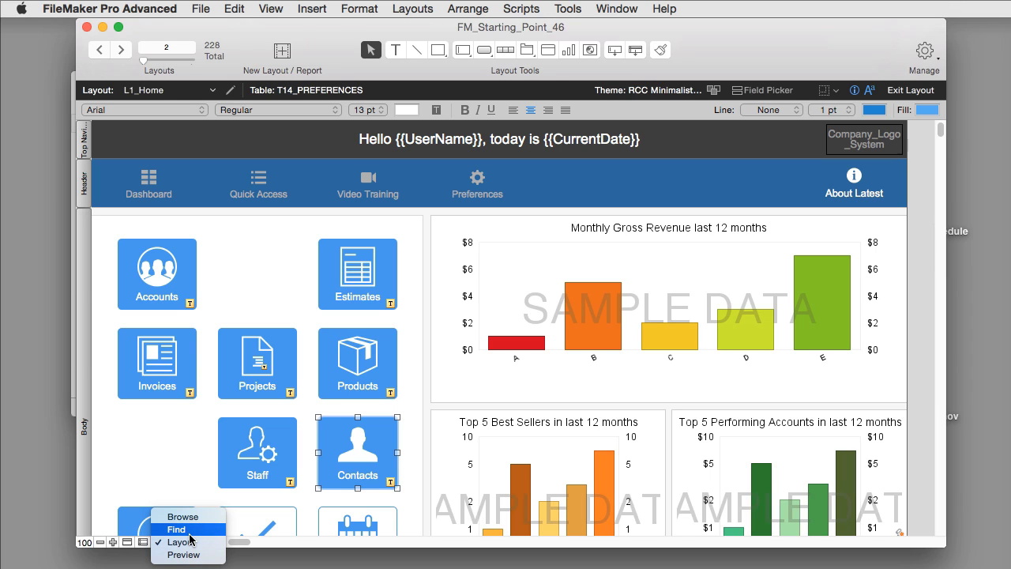
left_click(186, 518)
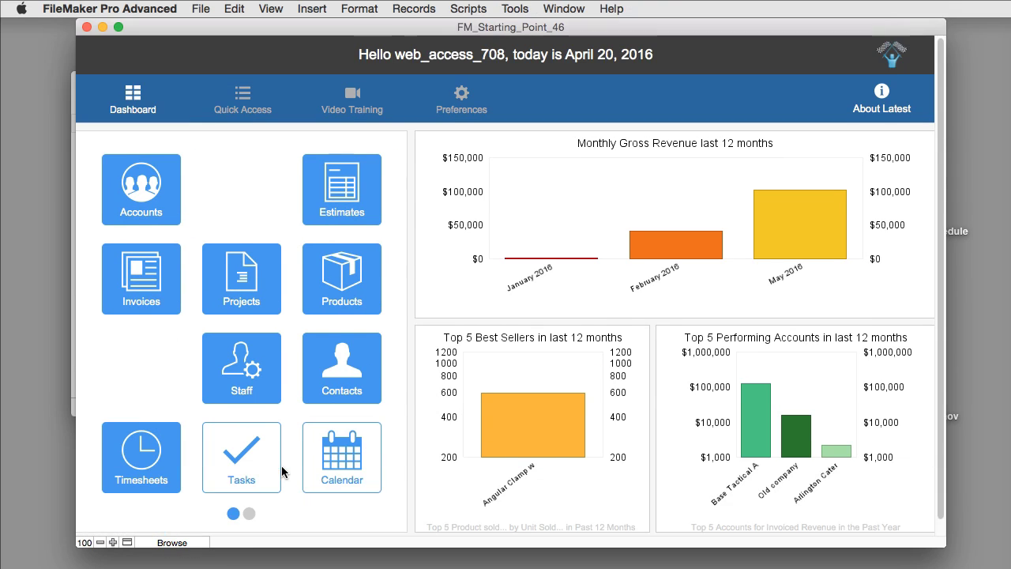
- Create a new contact record with the contact's first and last name entered
left_click(342, 433)
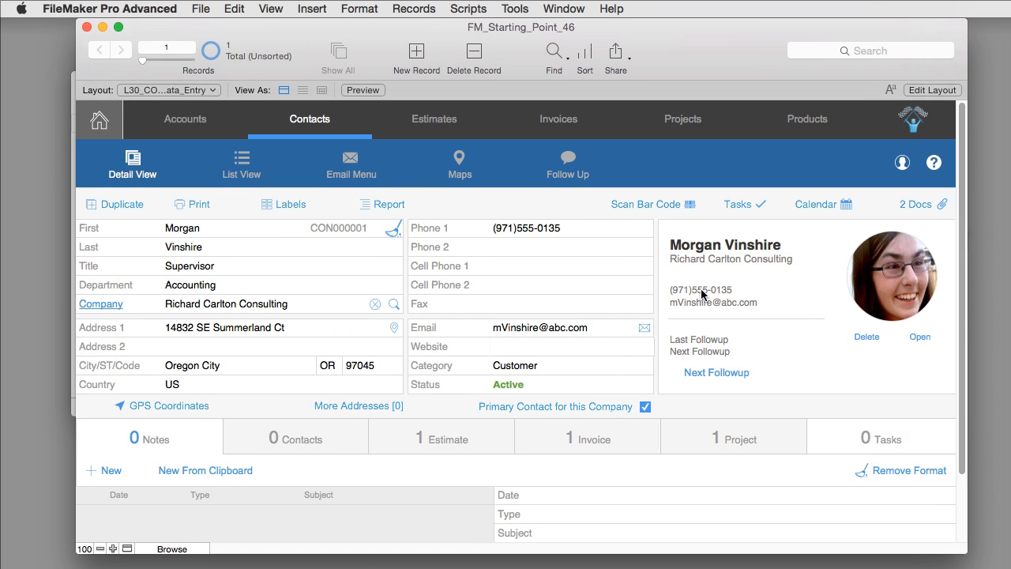
left_click(419, 55)
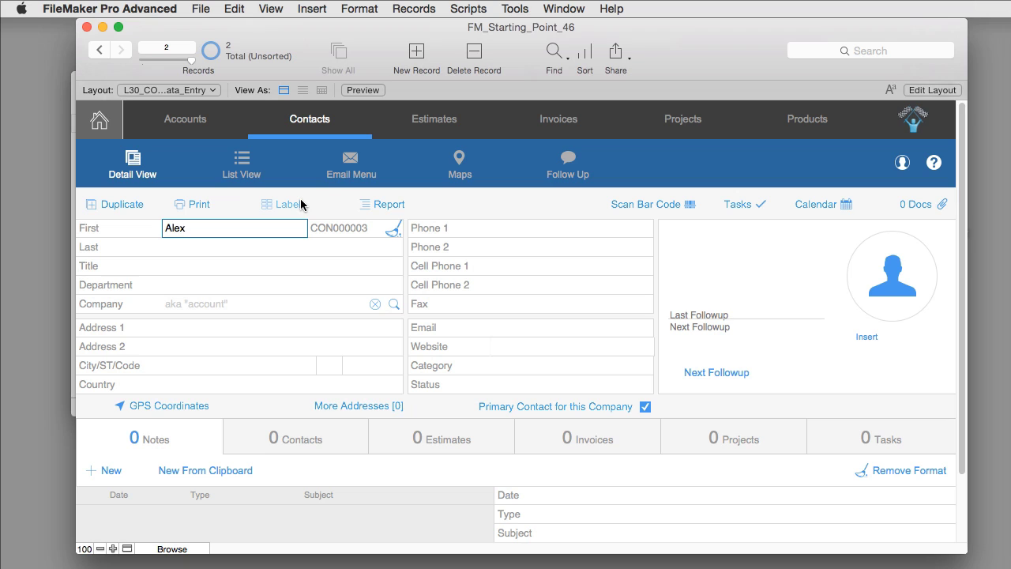
key("Tab")
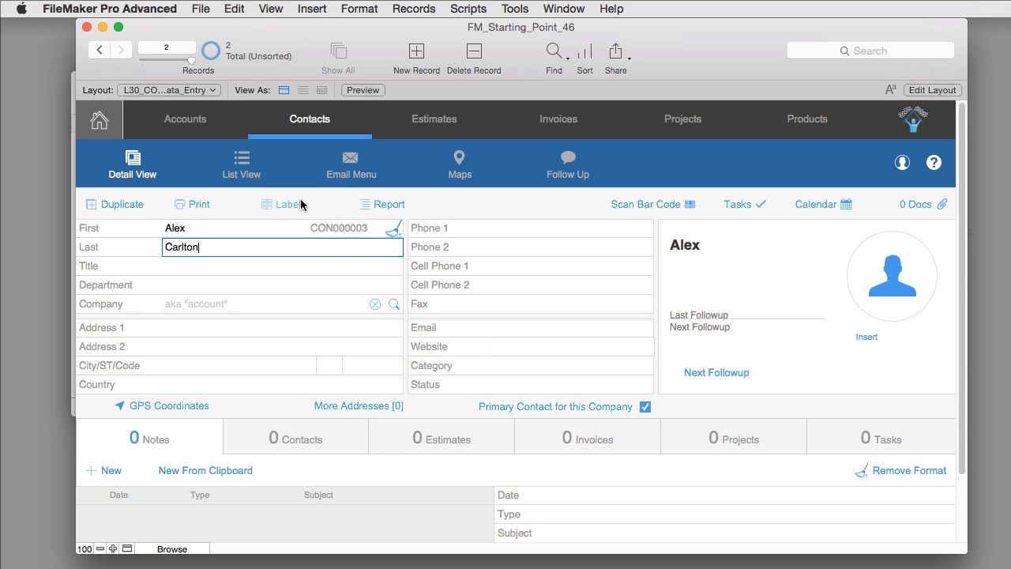
key("Tab")
key("Down")
key("Down")
key("Down")
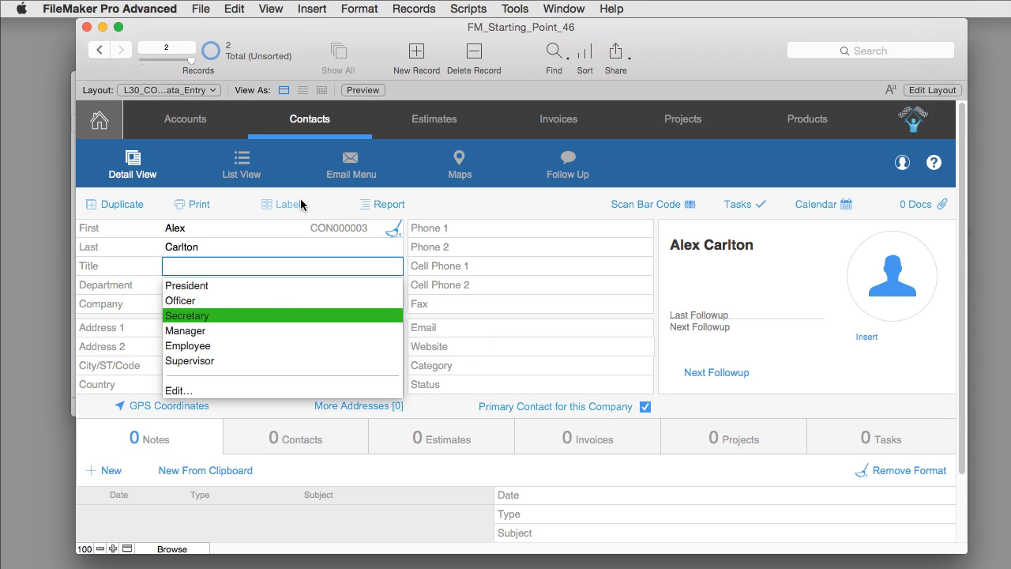
- Add a '-' separator and 'Sith Lord' to the Title value list
left_click(195, 392)
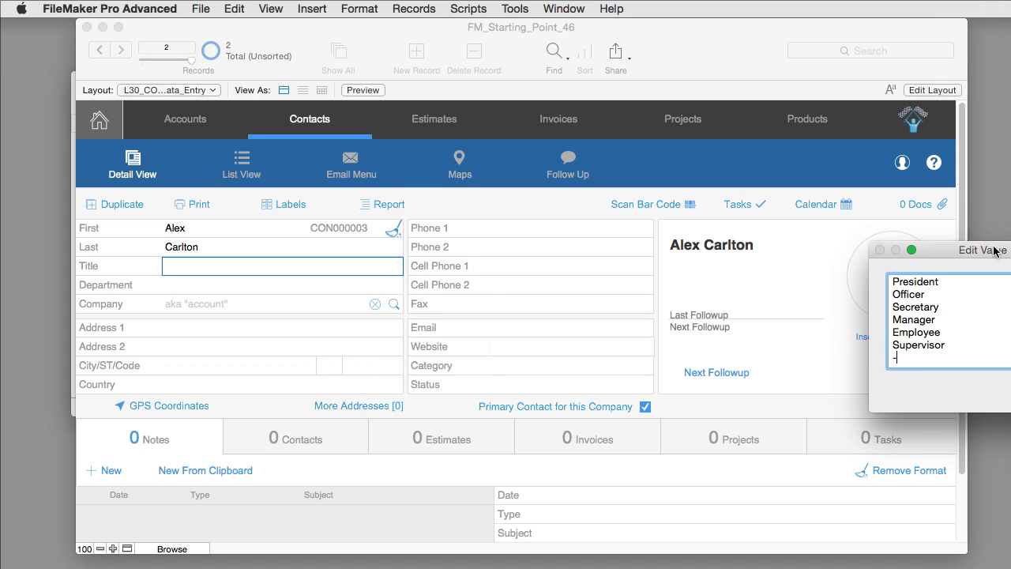
type("-")
key("Return")
type("Sith Lord")
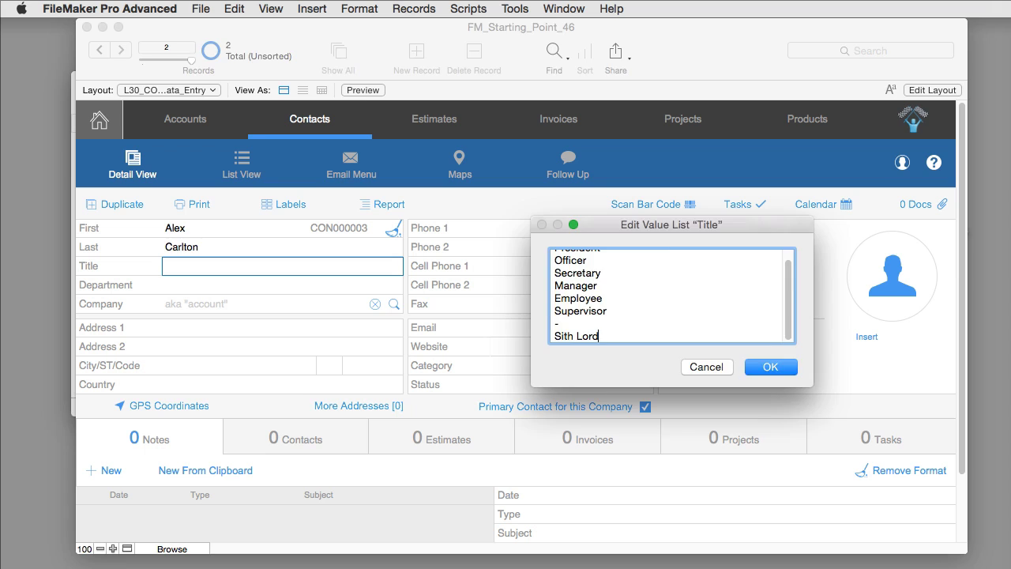
key("Return")
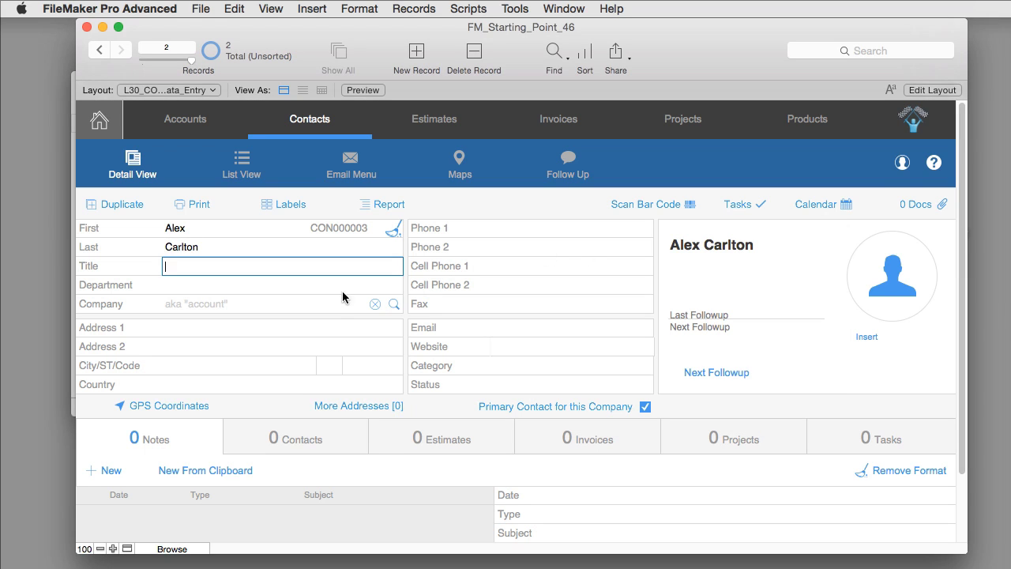
- Set the new contact's title to Sith Lord
left_click(316, 266)
left_click(201, 390)
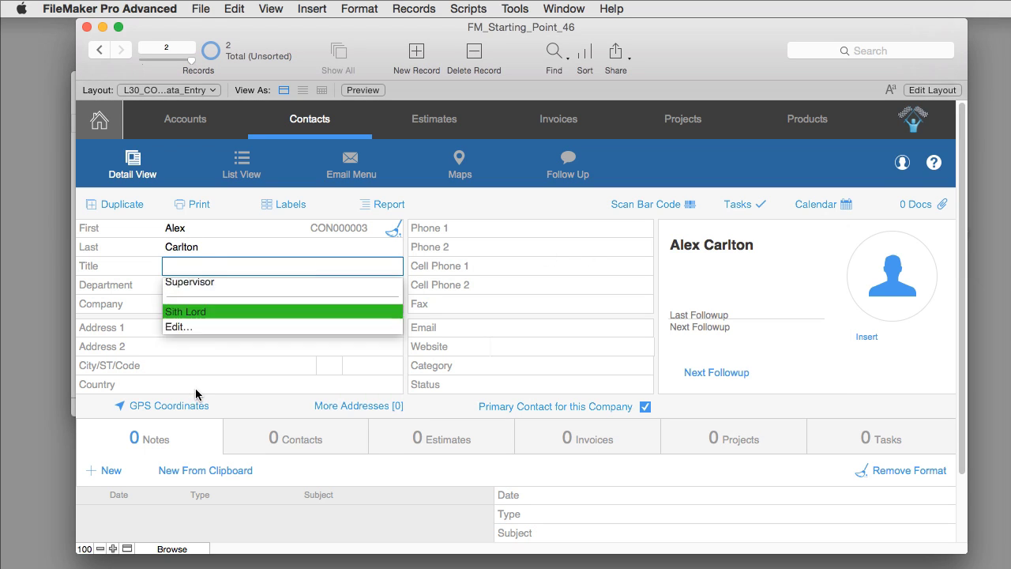
key("Tab")
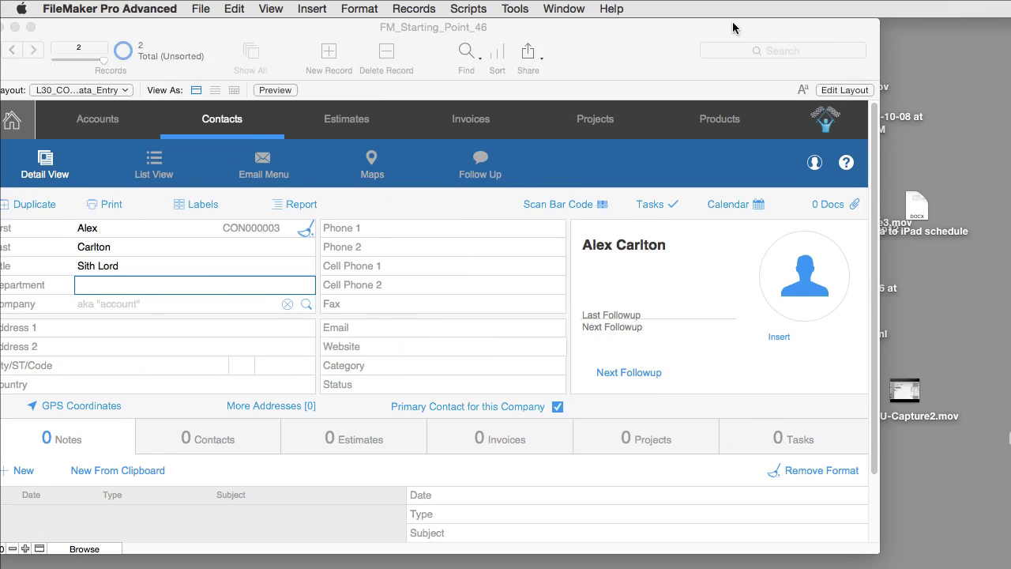
- Capture a desktop screenshot and drop it into the new contact's photo container
left_click(862, 341)
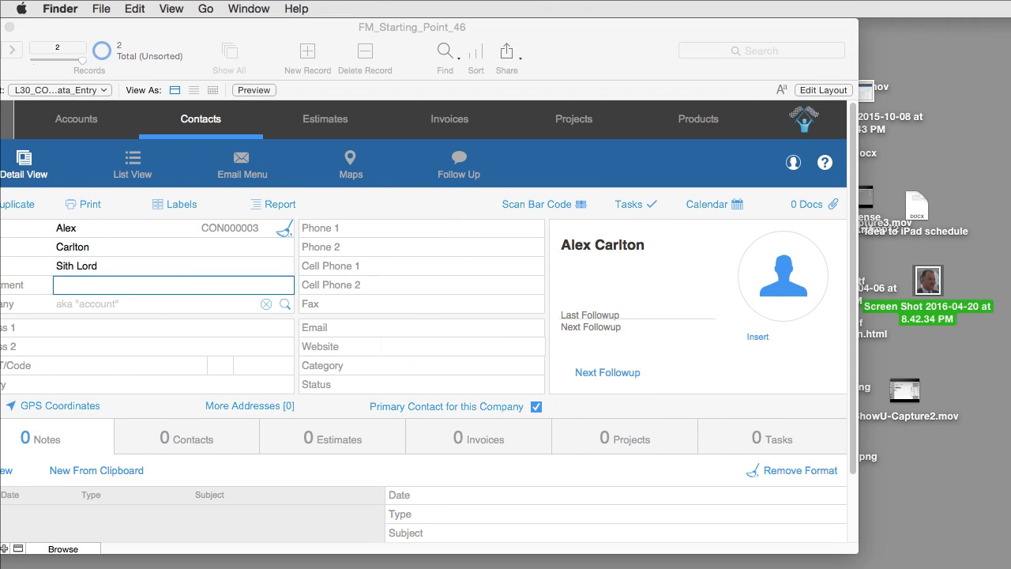
left_click(854, 344)
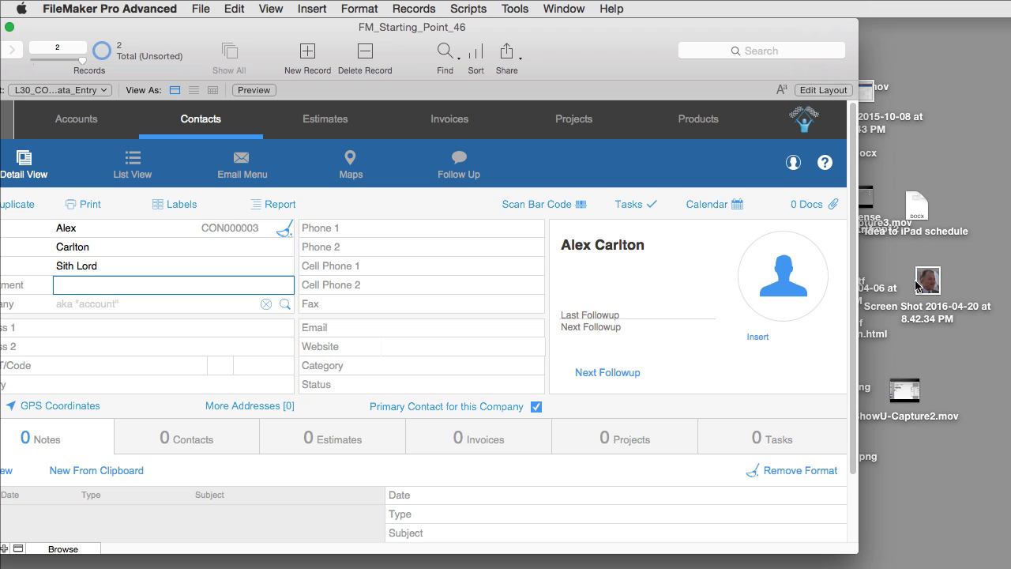
left_click_drag(926, 282, 770, 276)
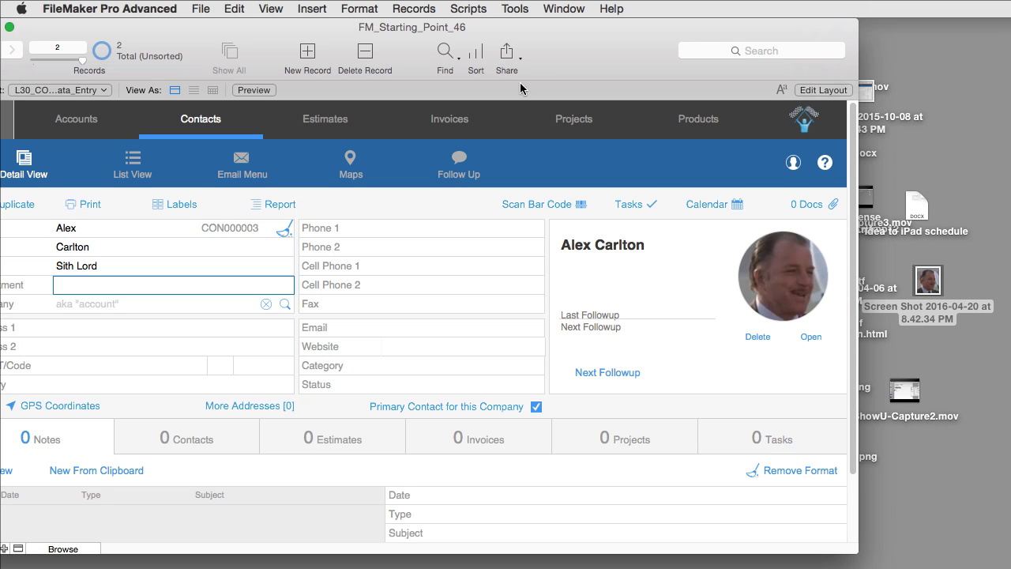
left_click_drag(545, 55, 640, 455)
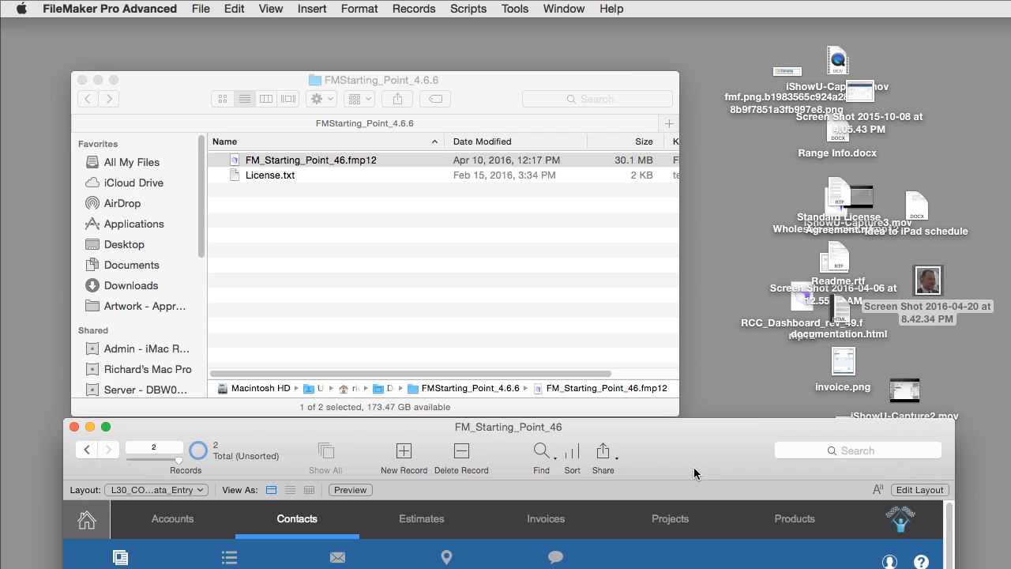
left_click_drag(694, 467, 694, 421)
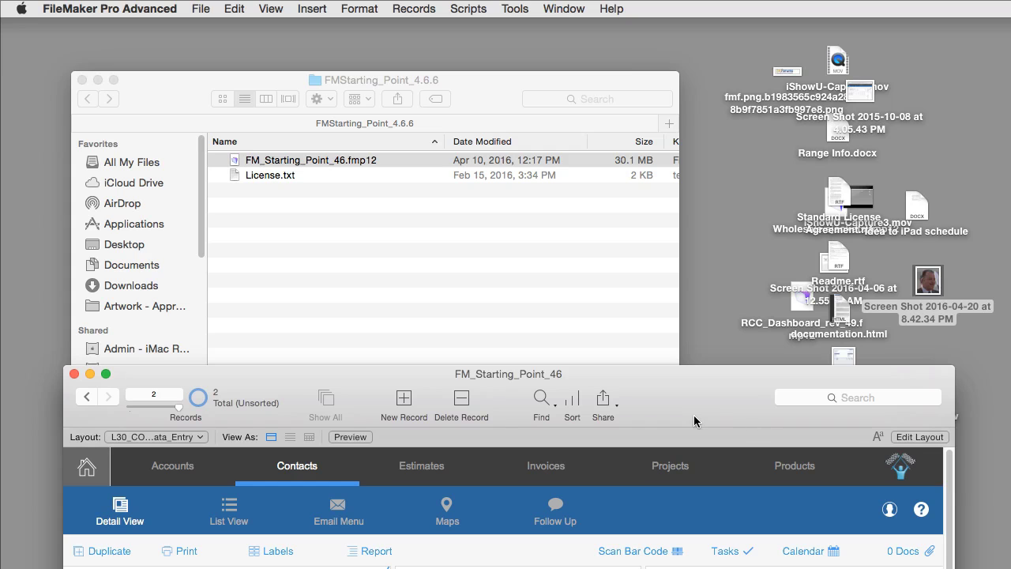
left_click_drag(694, 415, 679, 338)
key("super+w")
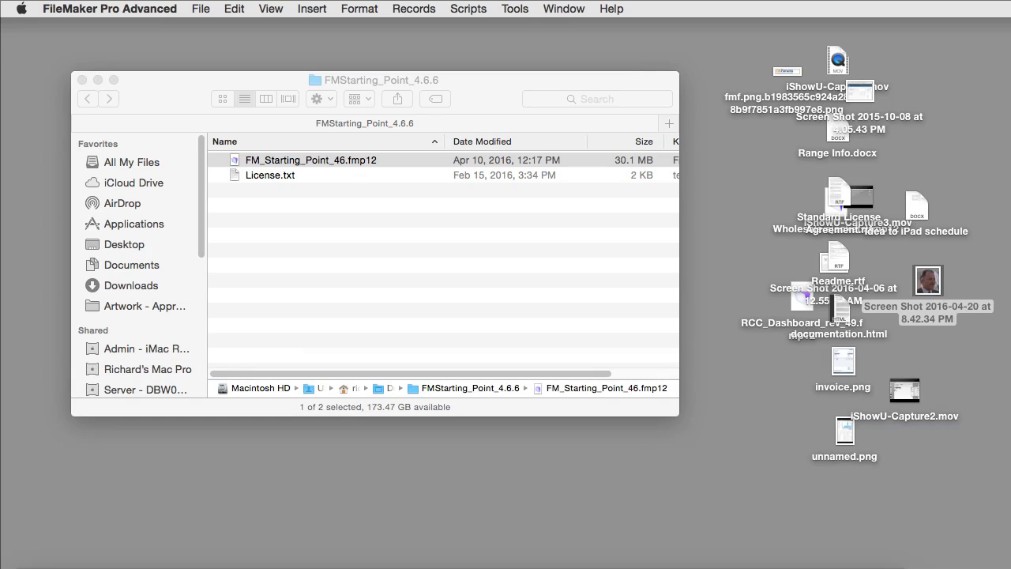
left_click_drag(1007, 475, 757, 25)
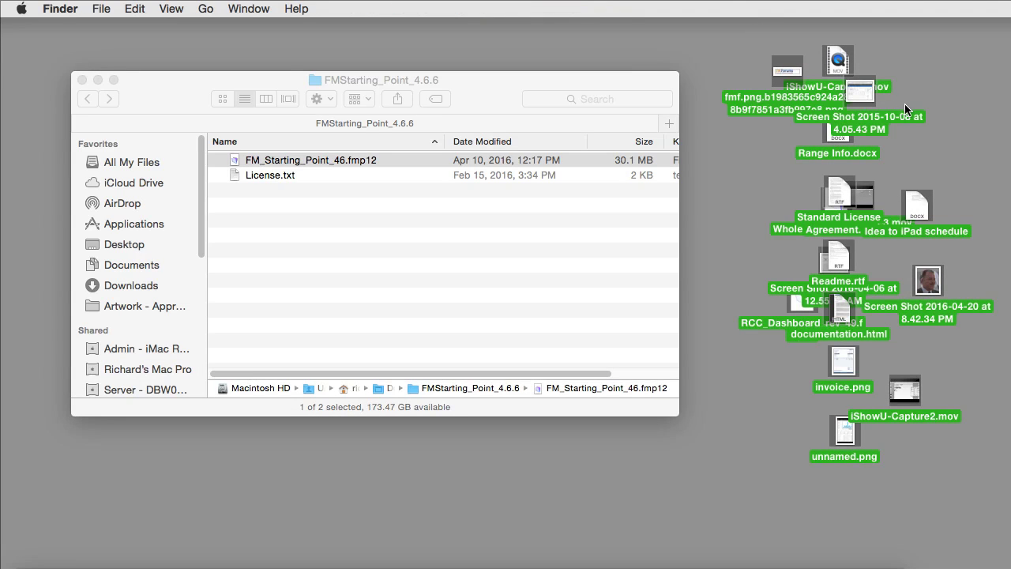
left_click(792, 565)
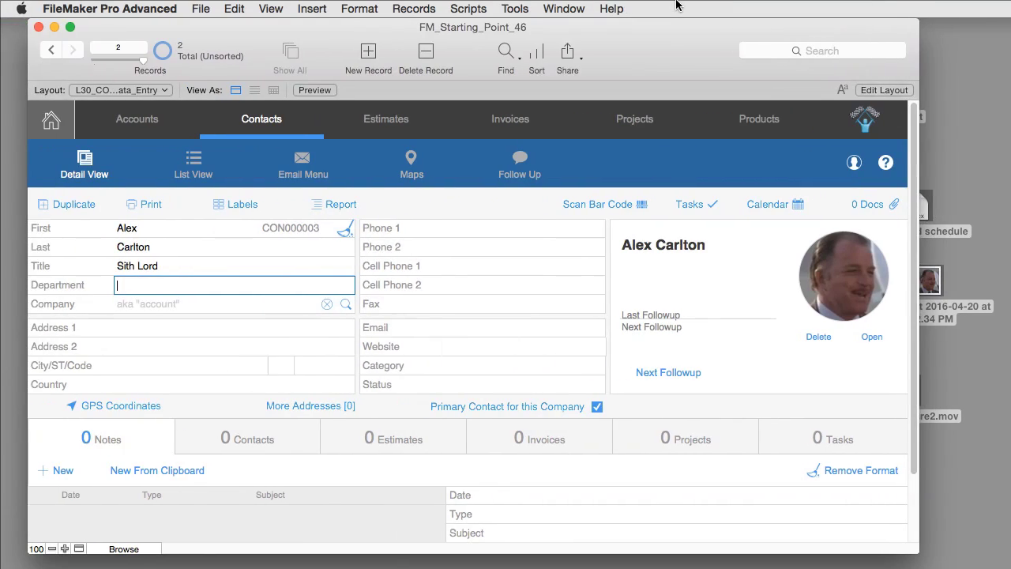
left_click(862, 204)
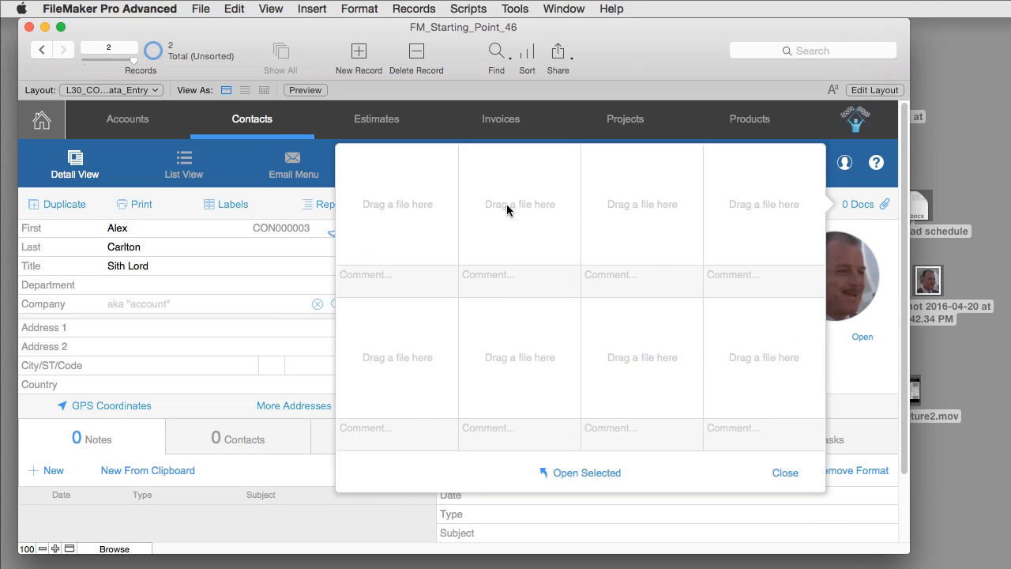
left_click(292, 330)
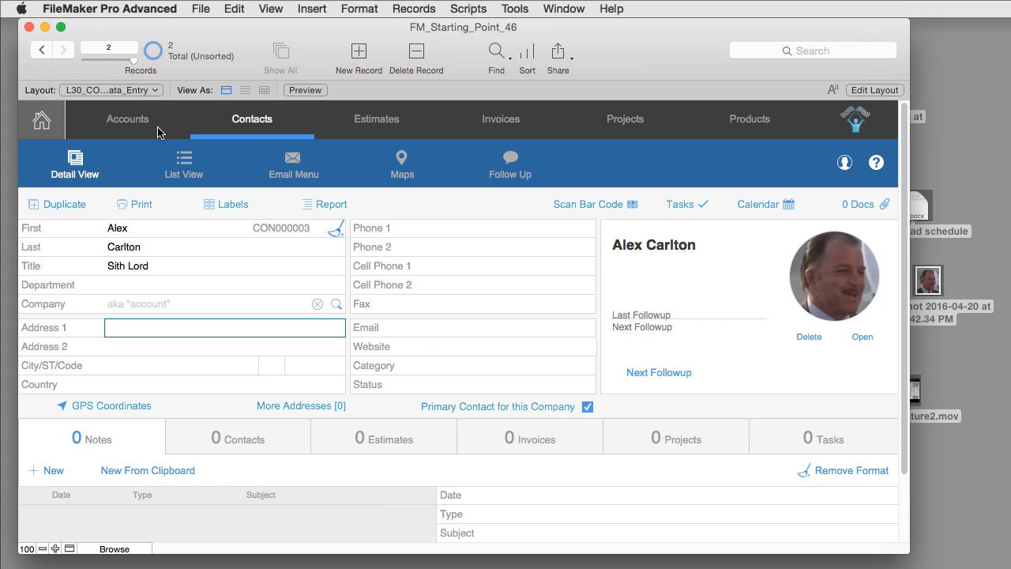
left_click(42, 50)
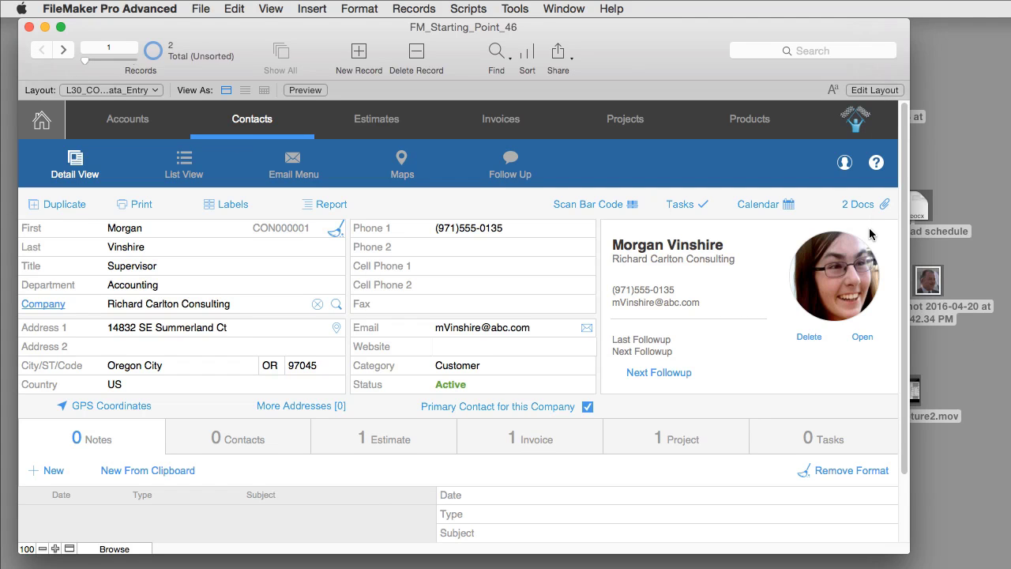
left_click(859, 204)
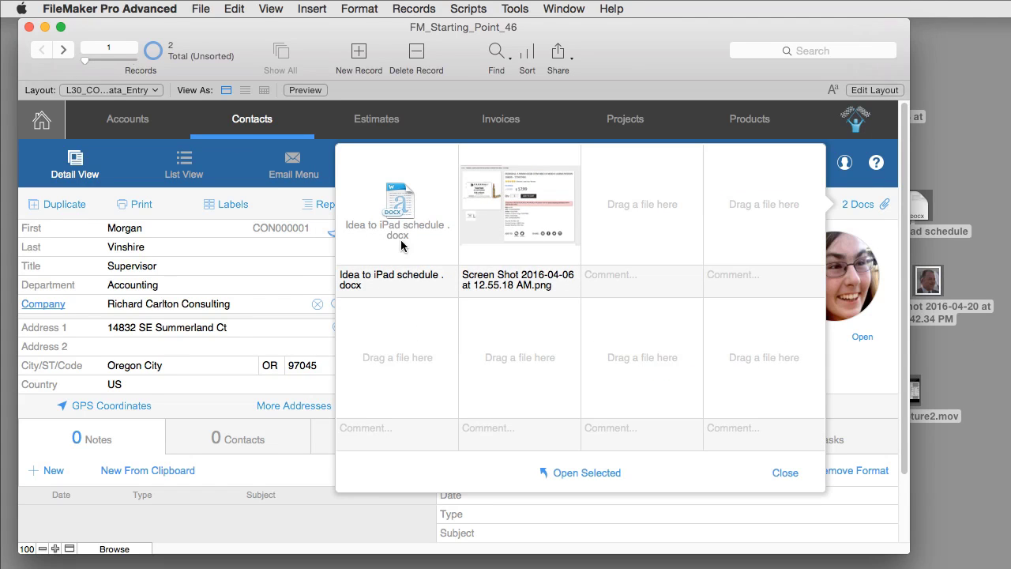
left_click(879, 366)
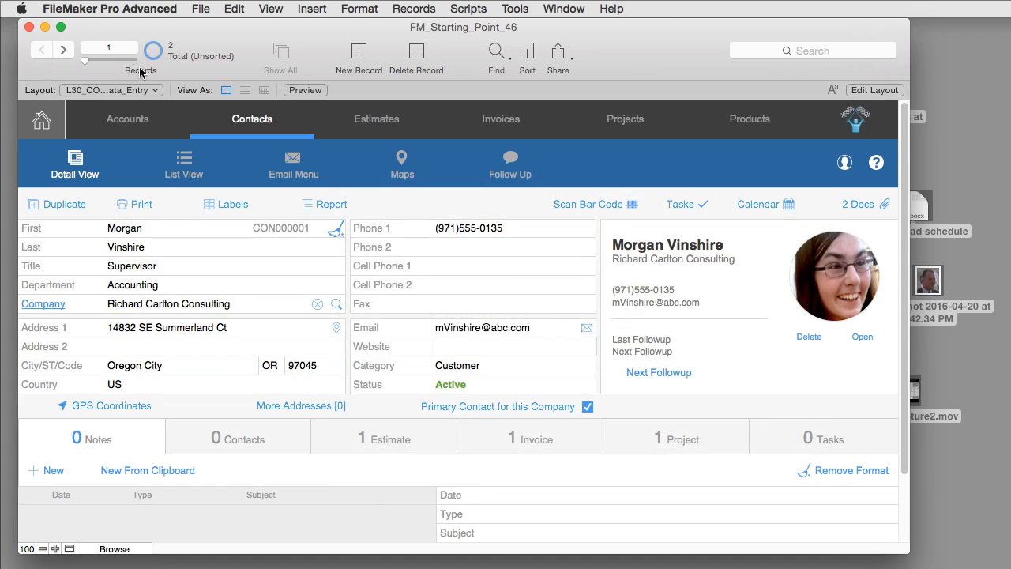
left_click(65, 52)
left_click(860, 207)
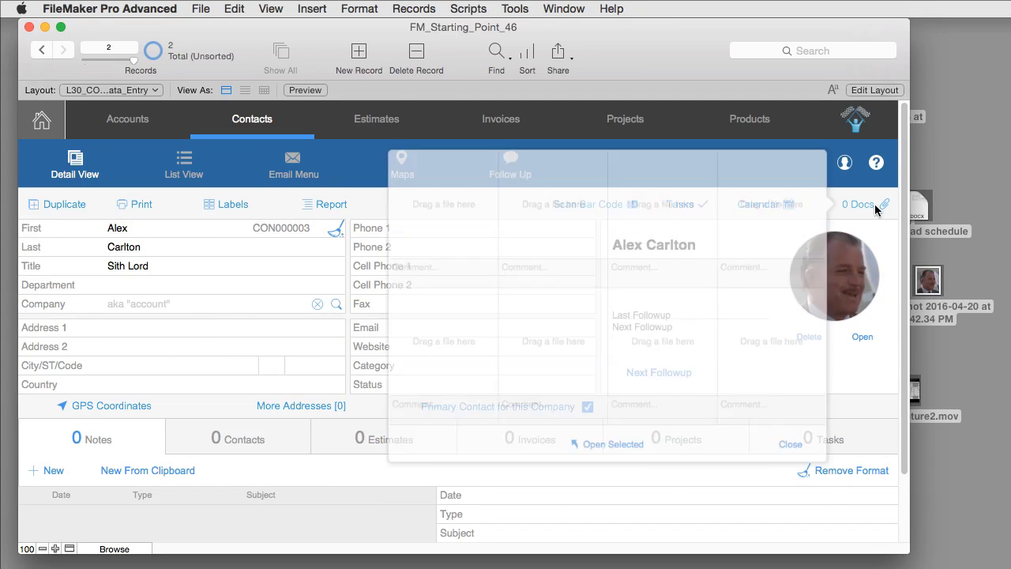
left_click_drag(764, 30, 490, 12)
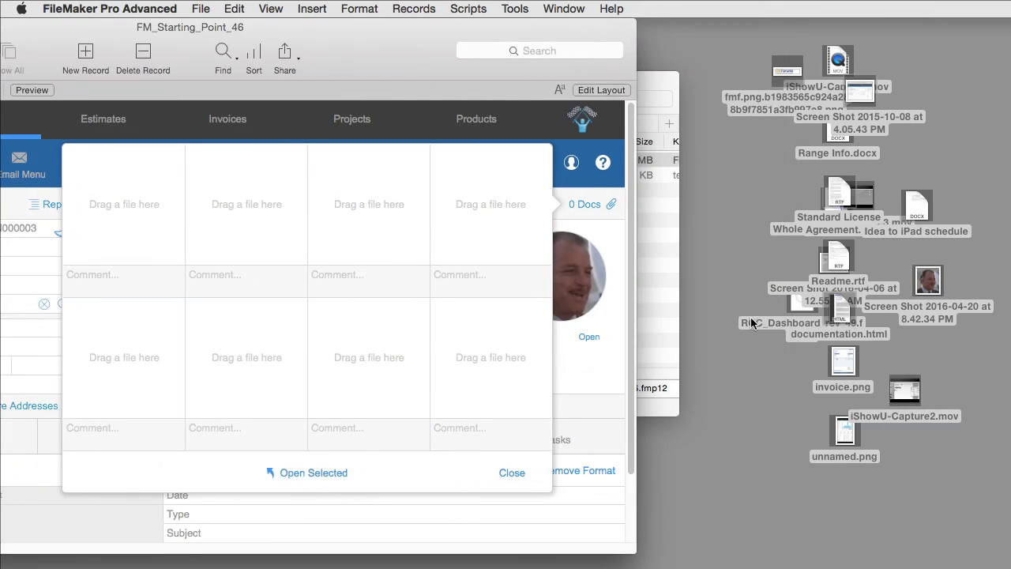
left_click(852, 491)
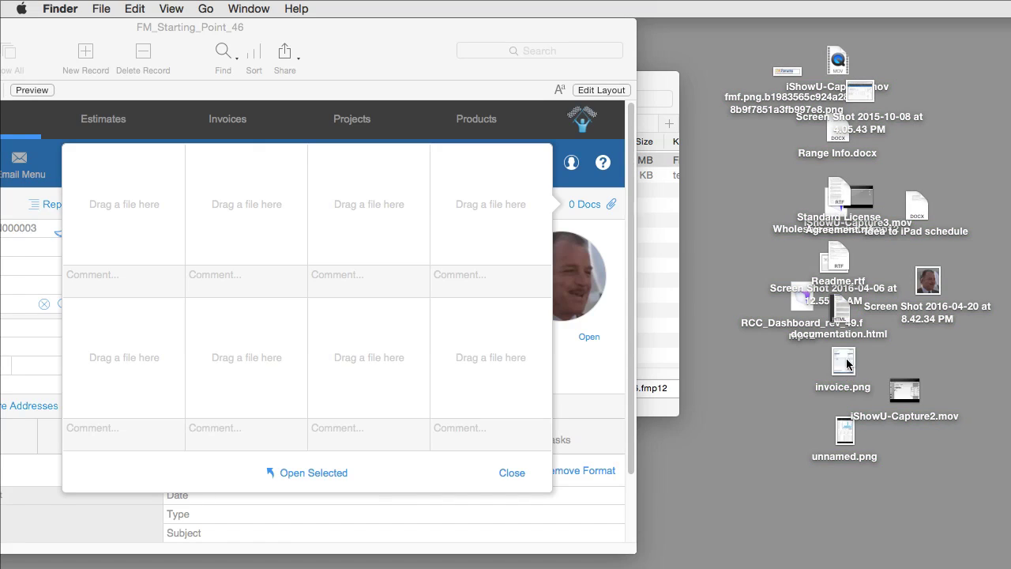
left_click_drag(849, 365, 103, 191)
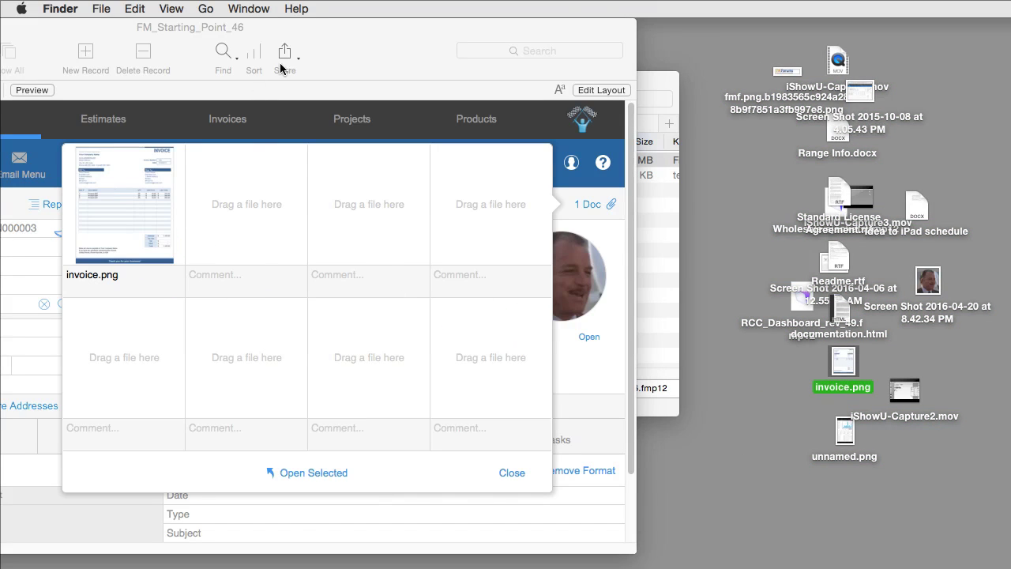
left_click_drag(350, 28, 686, 29)
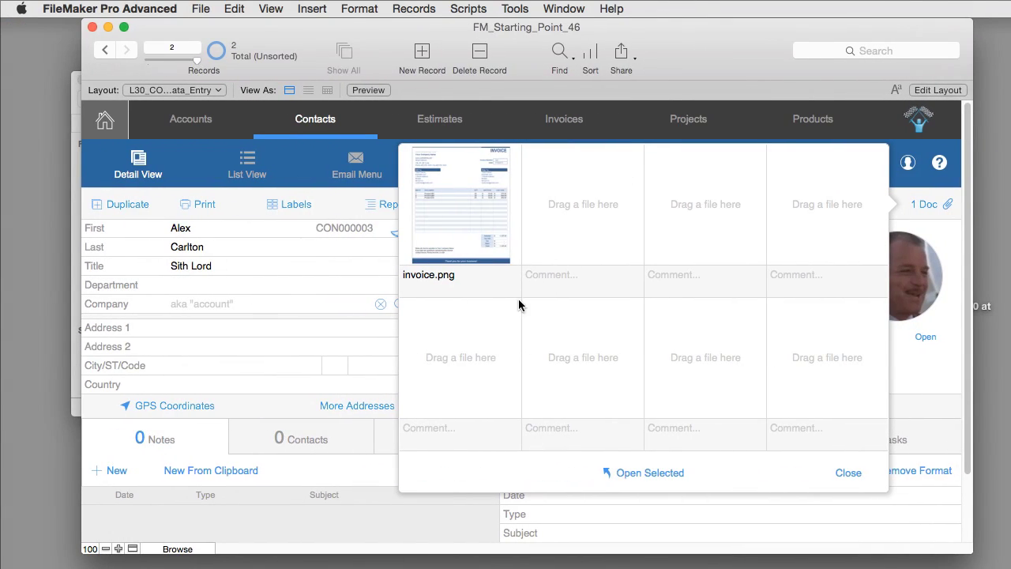
left_click(457, 202)
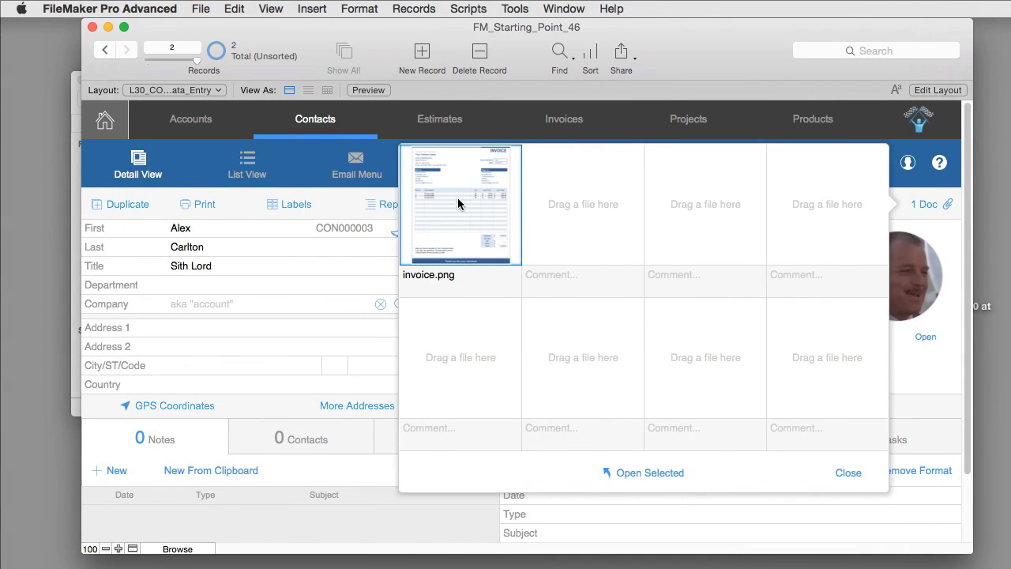
- View the stored invoice.png in Preview, then attach Range Info.docx to the second slot
left_click(632, 473)
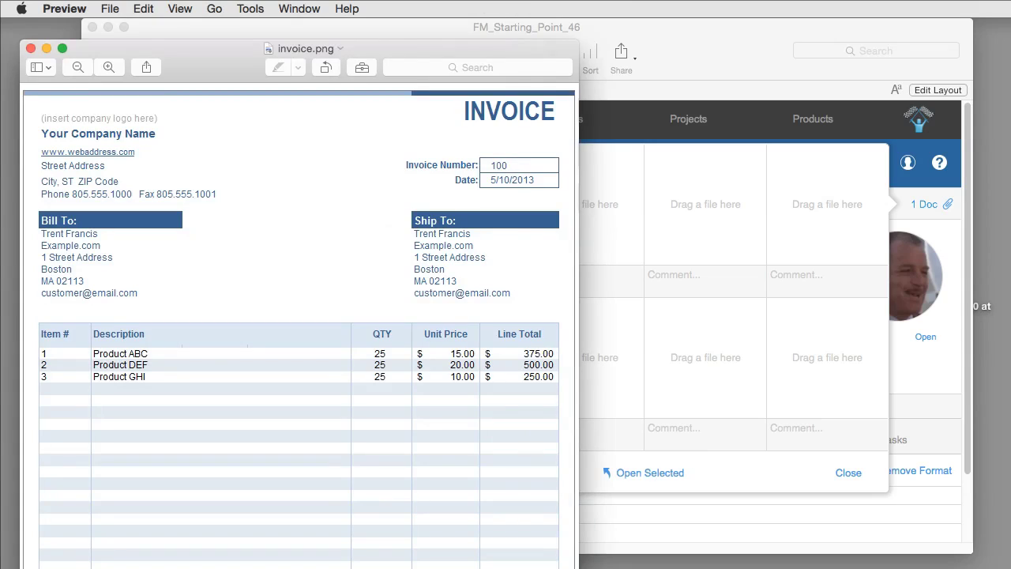
left_click_drag(161, 83, 316, 62)
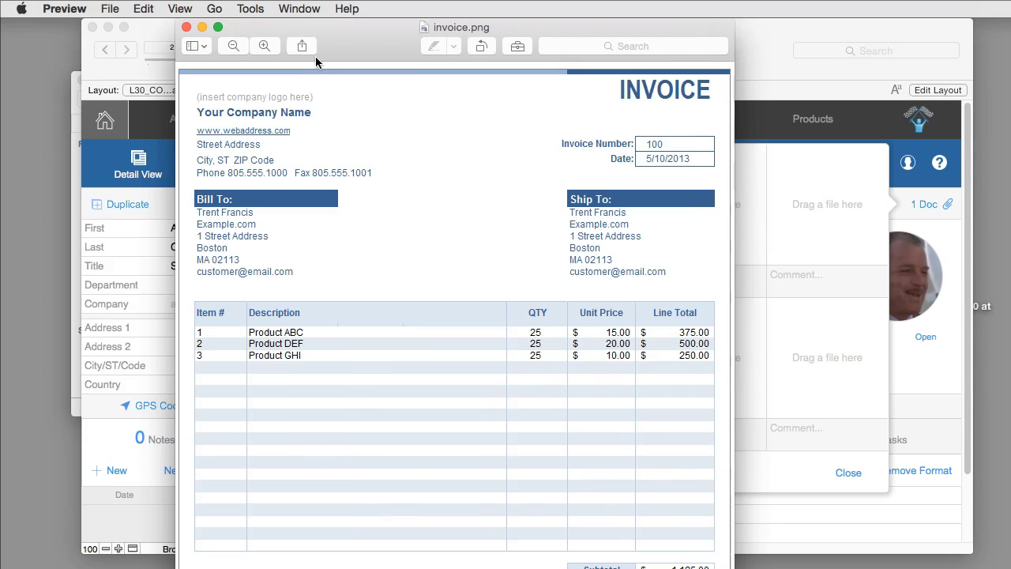
left_click(187, 27)
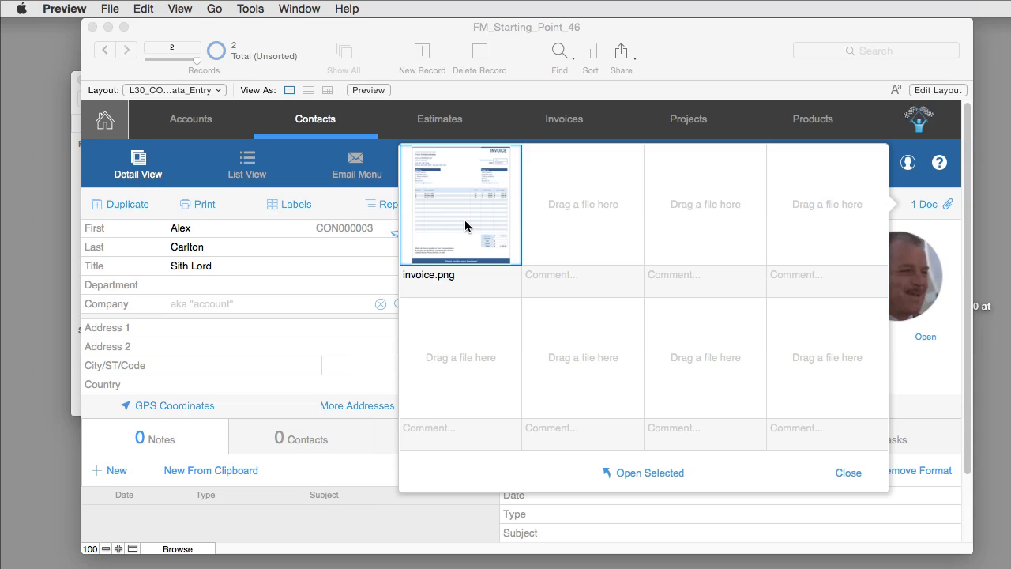
left_click(778, 62)
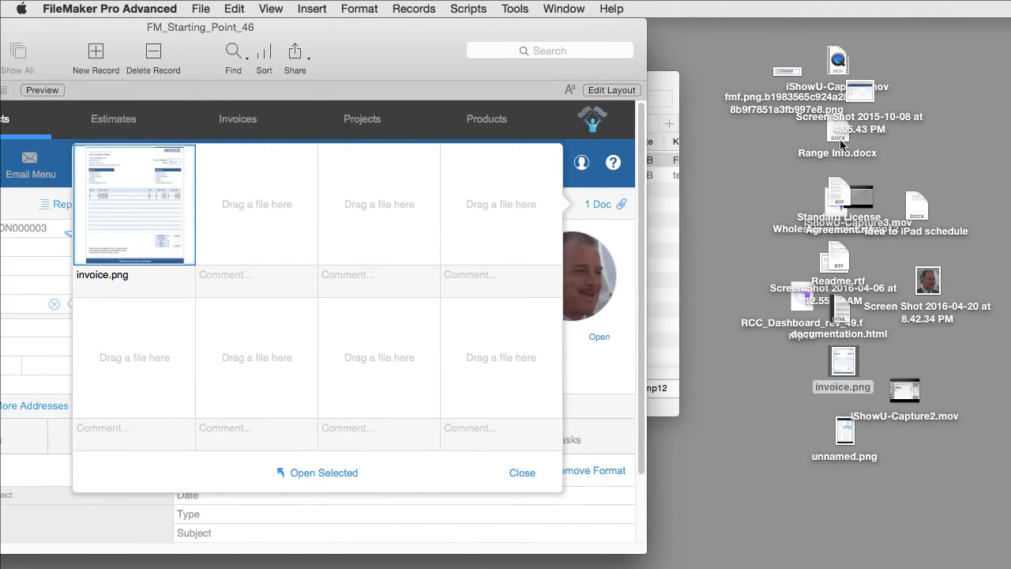
left_click_drag(840, 144, 259, 205)
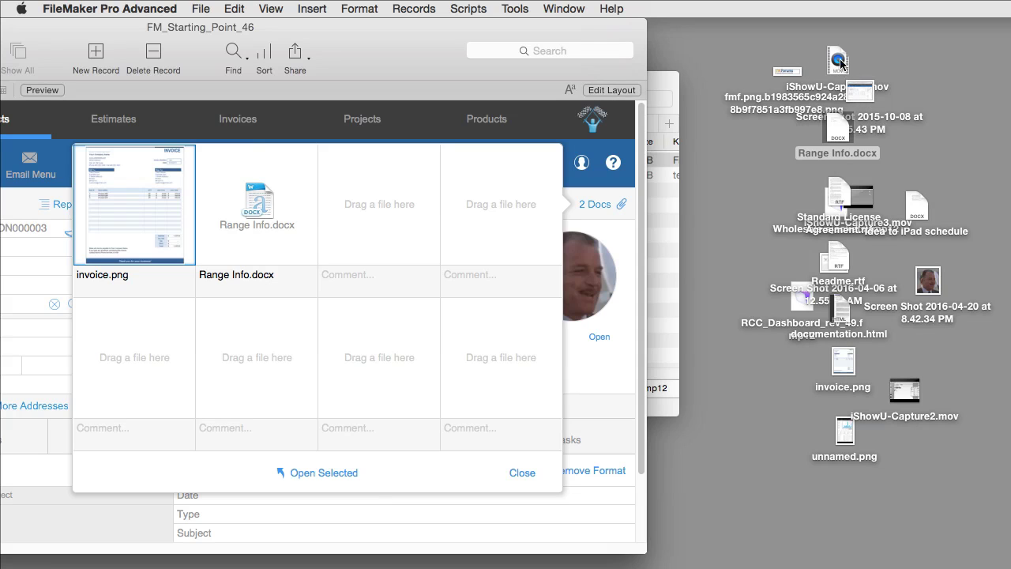
- Drop documentation.html into the contact's third document slot, bringing the count to 3 Docs
left_click_drag(841, 63, 565, 174)
left_click_drag(840, 308, 391, 211)
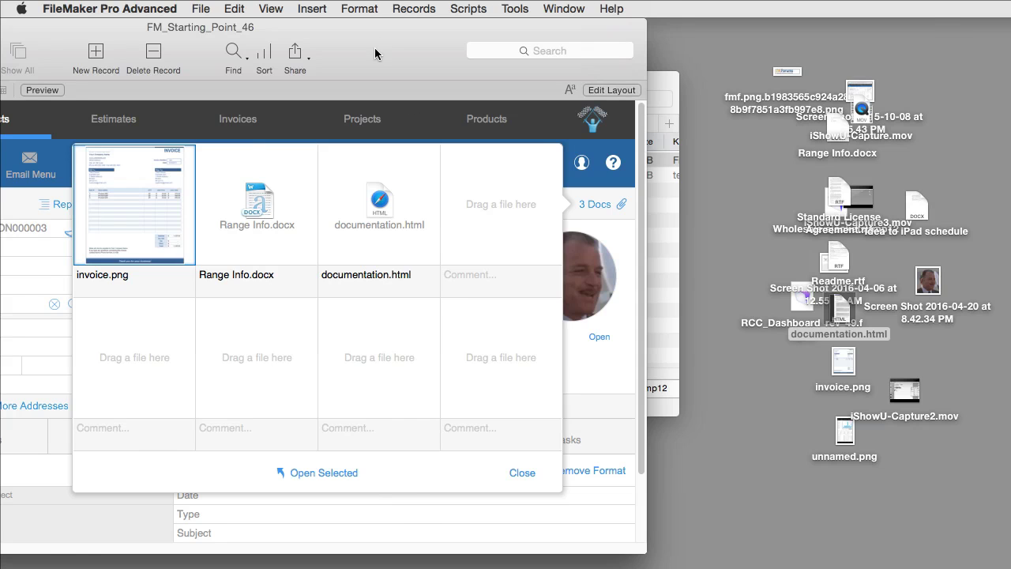
left_click_drag(375, 49, 652, 6)
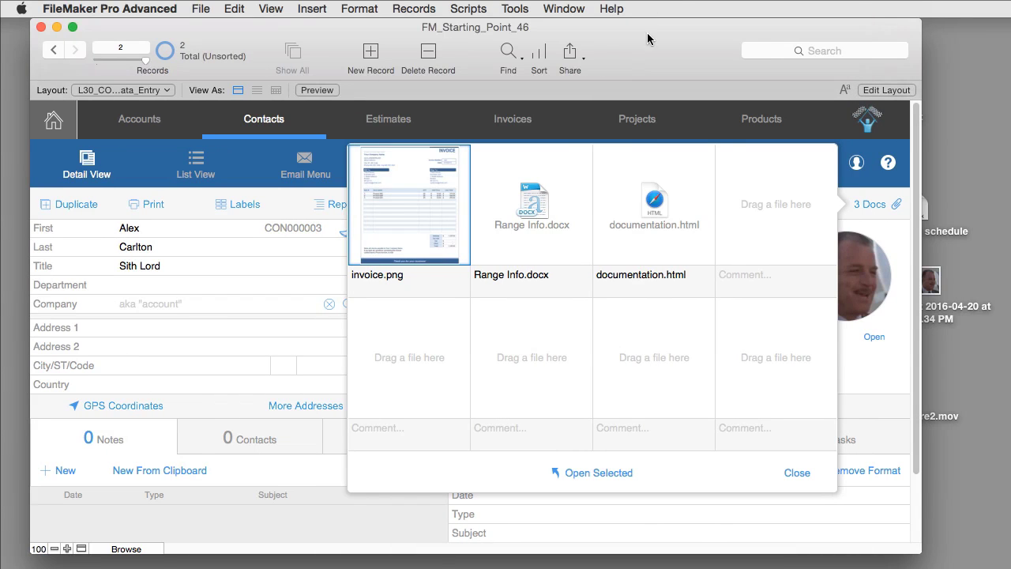
left_click(554, 134)
left_click(267, 131)
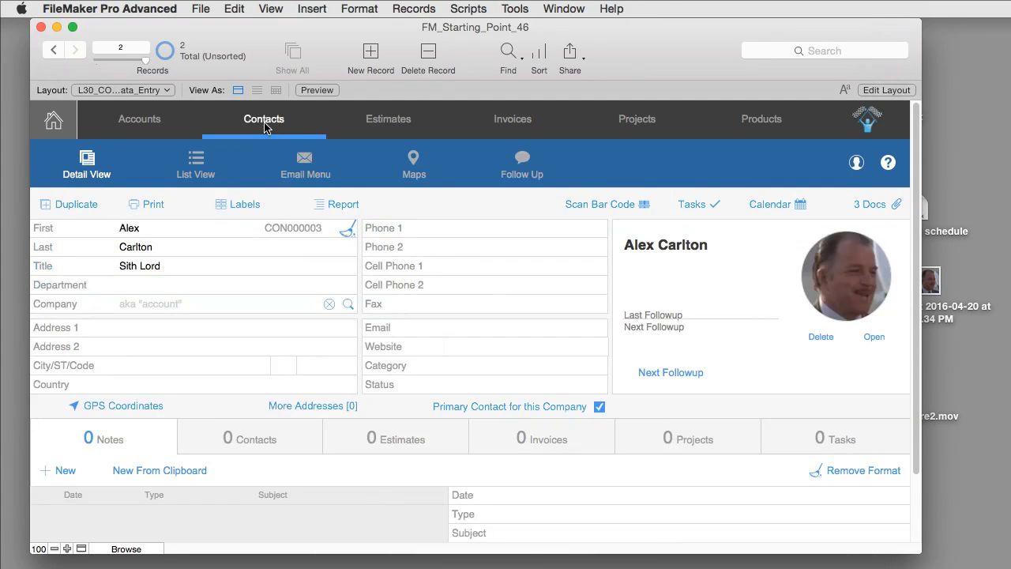
left_click(508, 123)
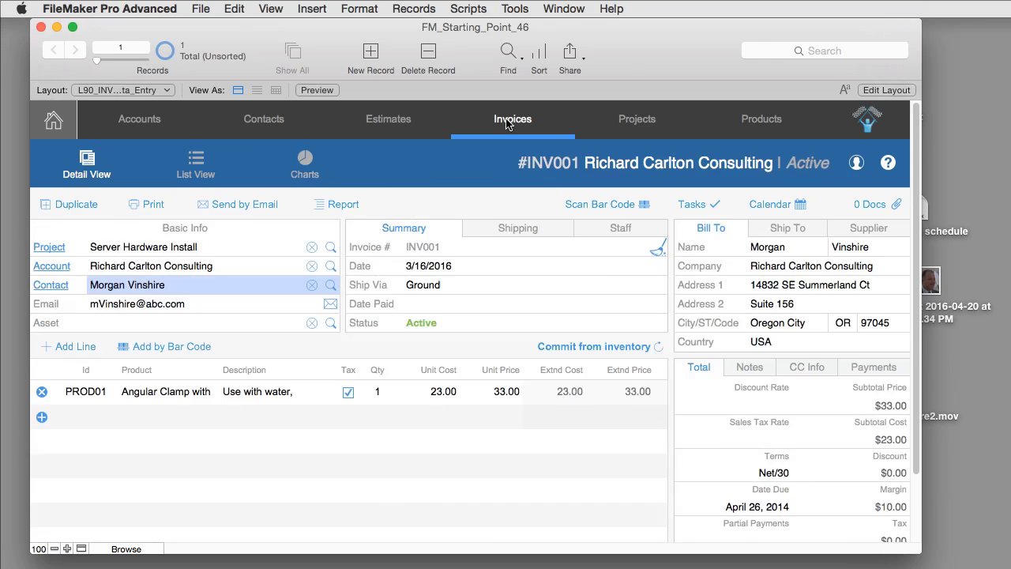
left_click(869, 203)
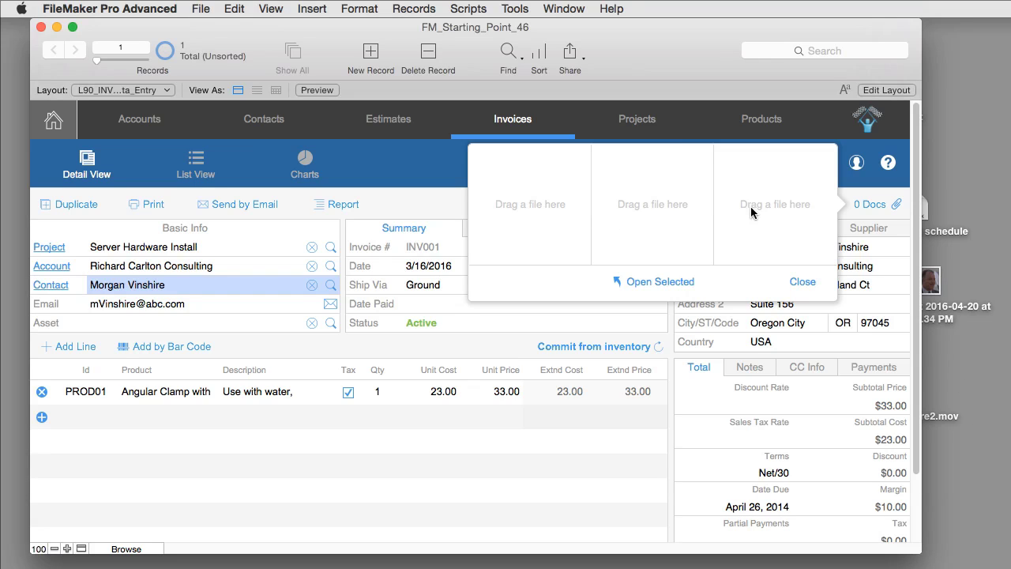
- Open the Server Hardware Install project's Project4.jpg attachment in Preview
left_click(640, 121)
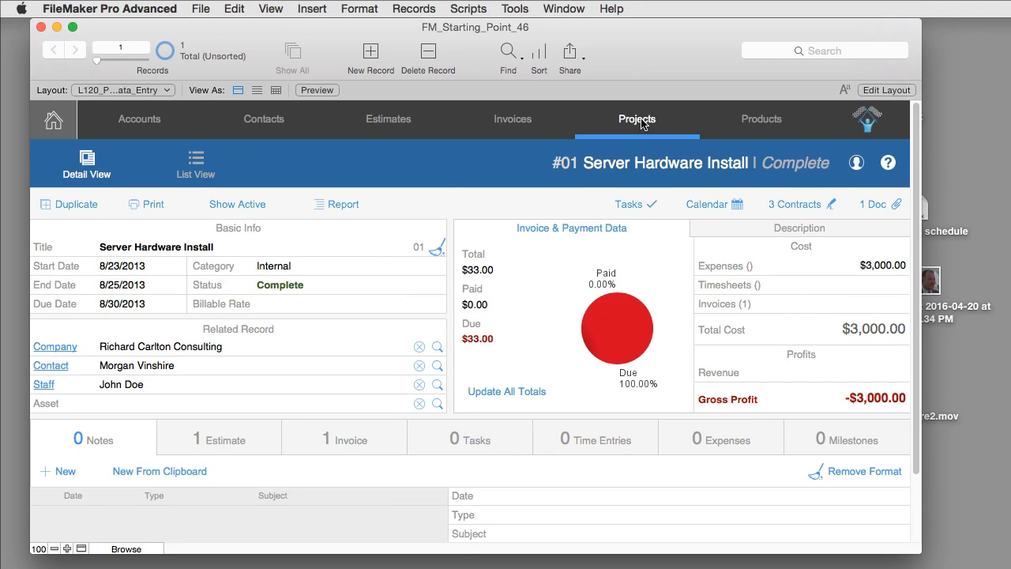
left_click(870, 204)
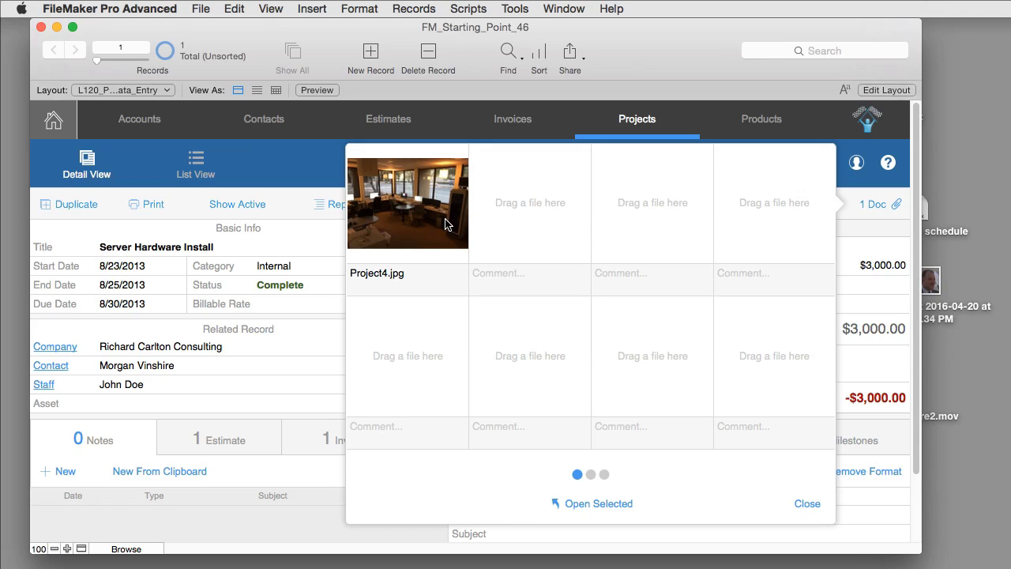
left_click(397, 184)
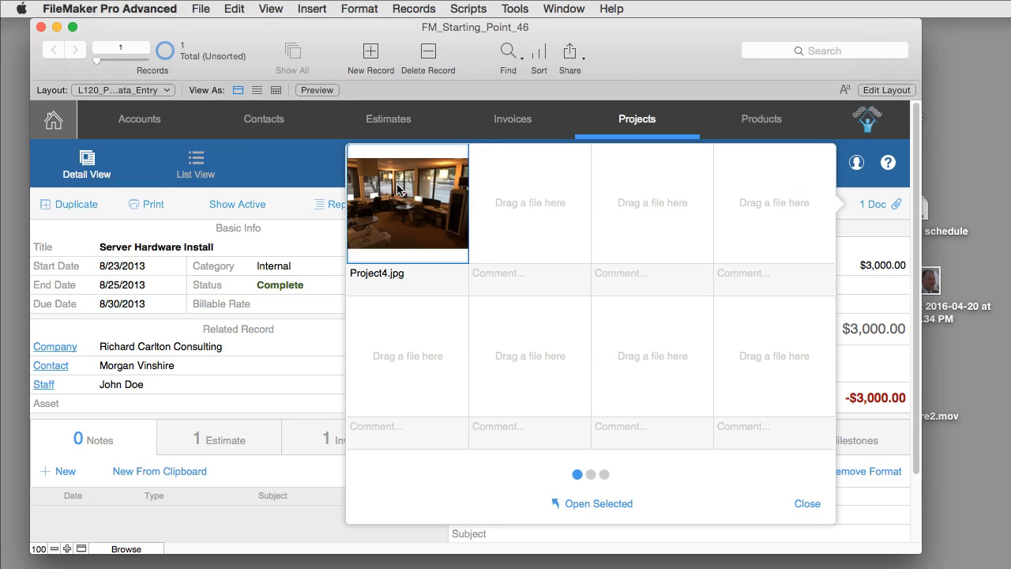
left_click(599, 503)
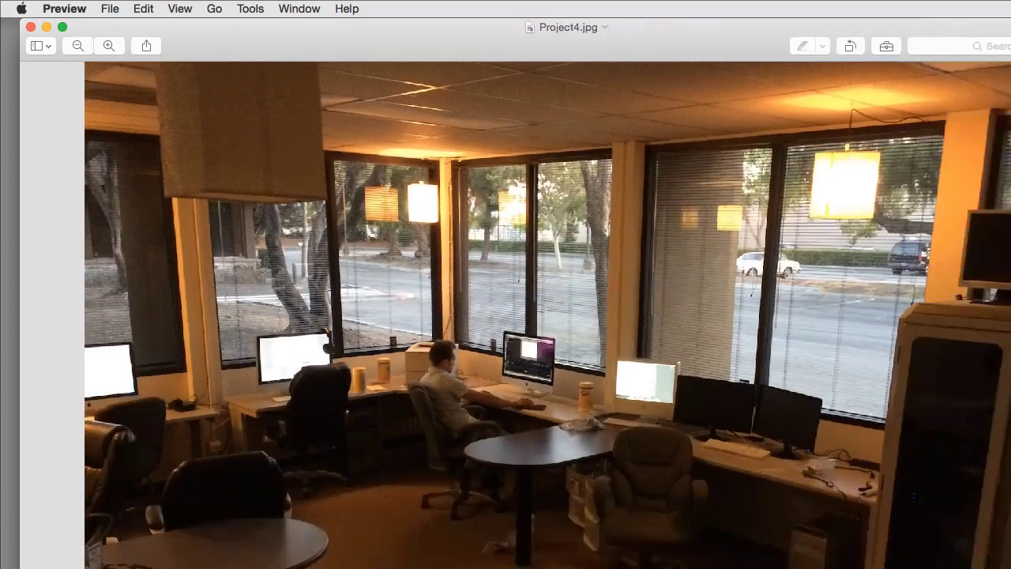
- Close the Project4.jpg Preview window and dismiss the project's Docs panel in FileMaker
left_click_drag(1010, 566, 986, 564)
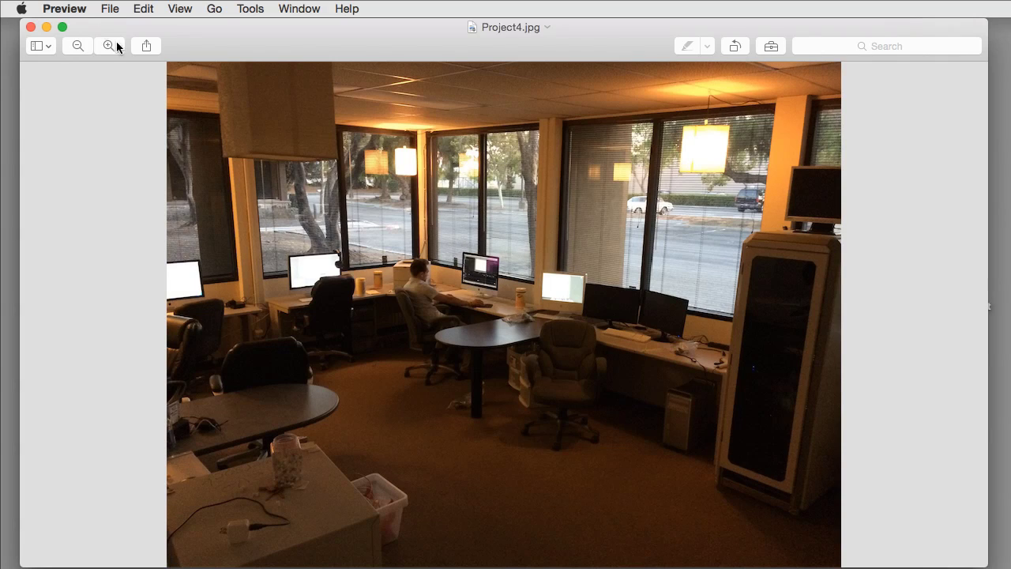
left_click(31, 26)
left_click(326, 508)
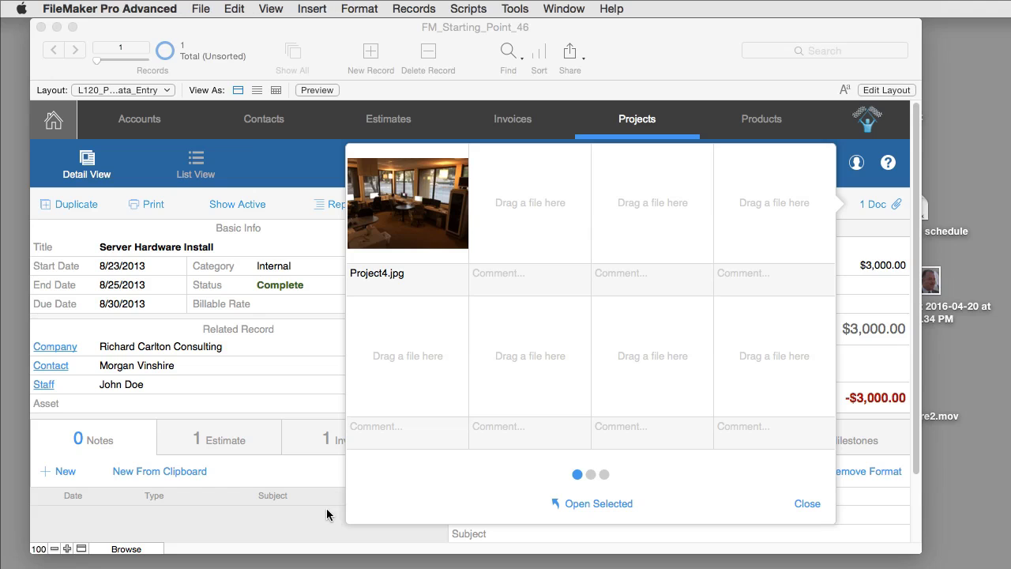
left_click(327, 499)
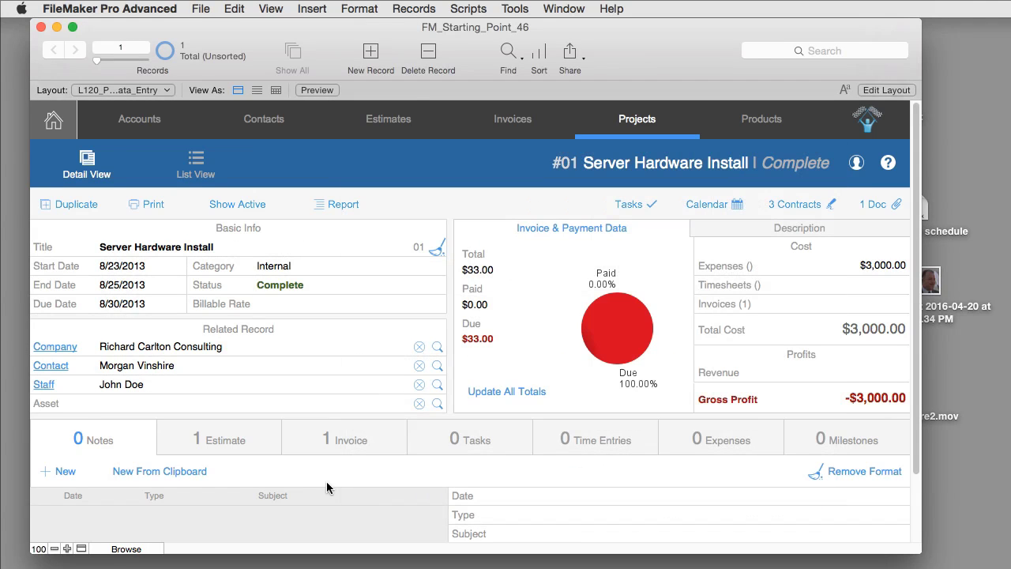
left_click(613, 16)
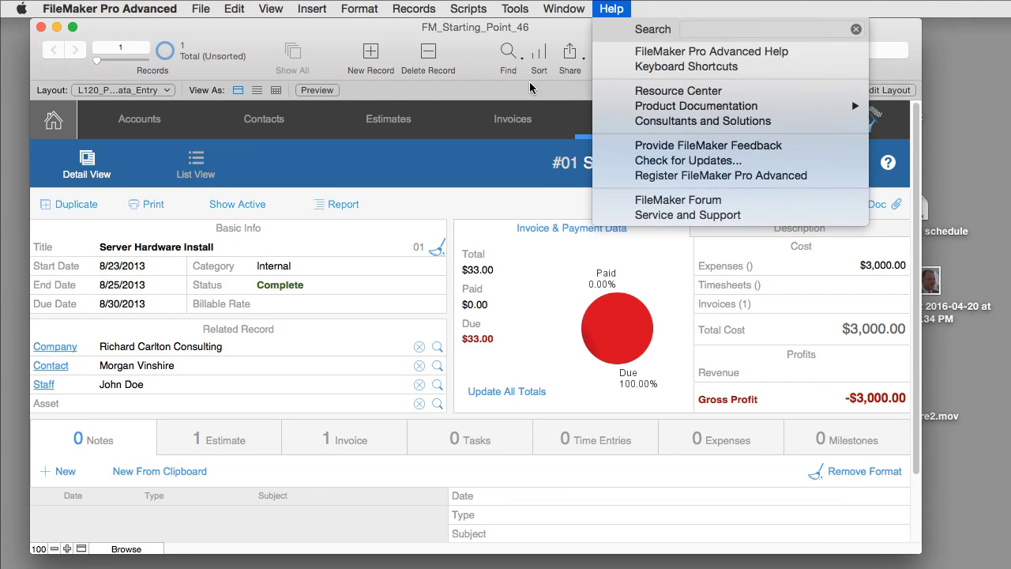
left_click(129, 23)
- Inspect FM_Starting_Point_46.fmp12 in the FMStarting_Point_4.6.6 Finder folder
left_click(41, 27)
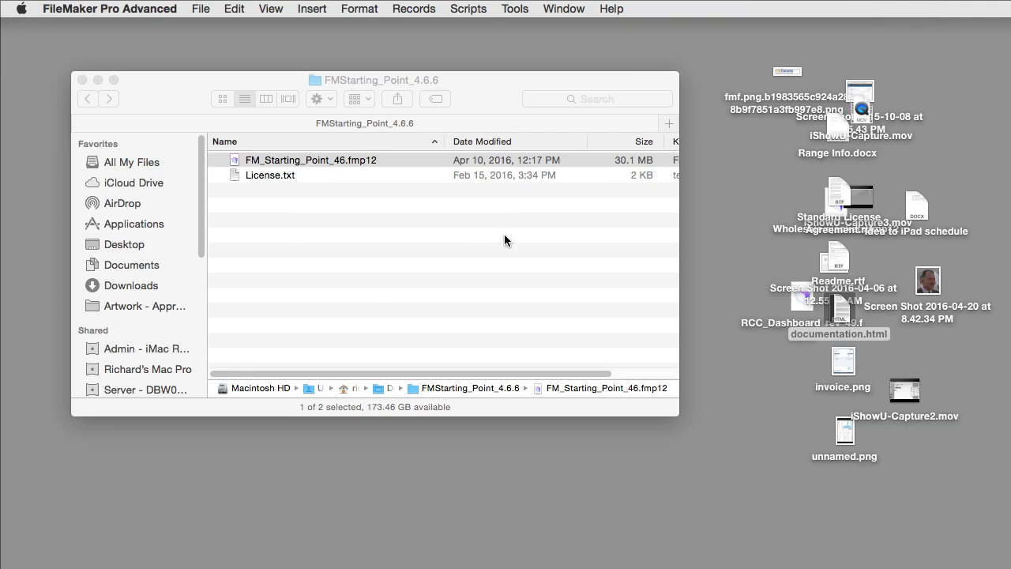
left_click(324, 160)
key("Return")
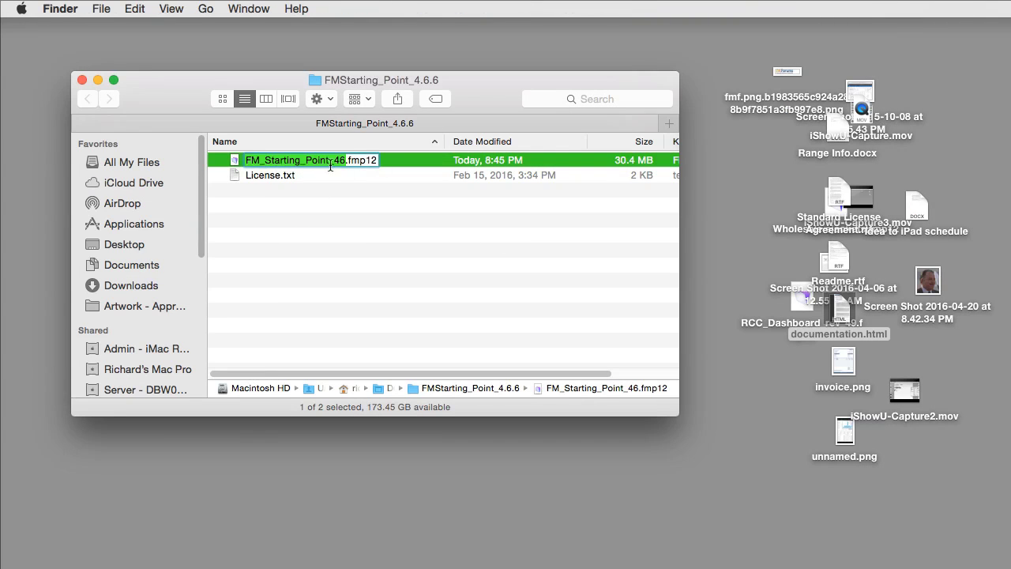
left_click(332, 174)
left_click(329, 160)
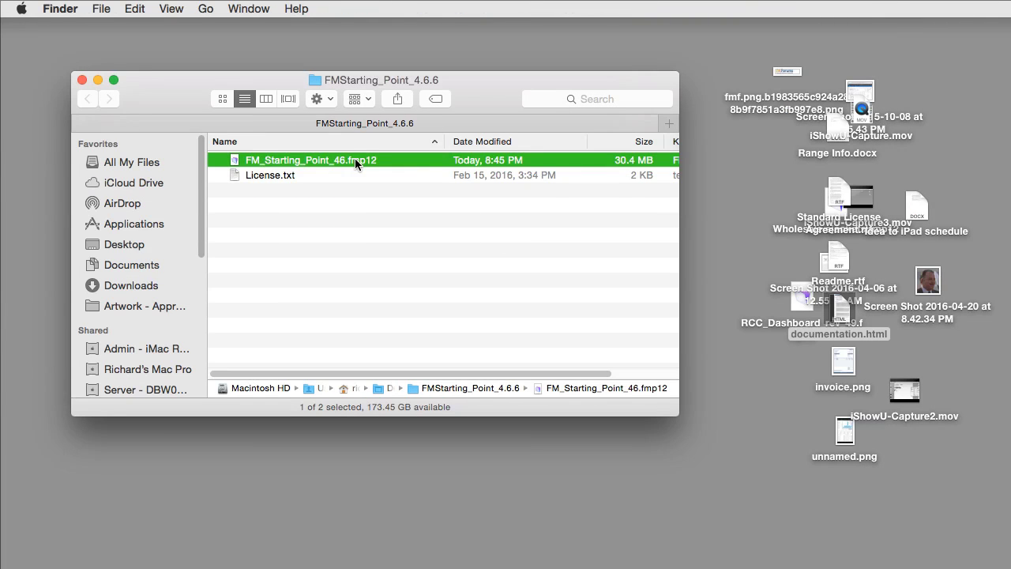
- Delete all desktop files, empty the Trash, and reopen FM_Starting_Point_46.fmp12
left_click_drag(1009, 551, 732, 51)
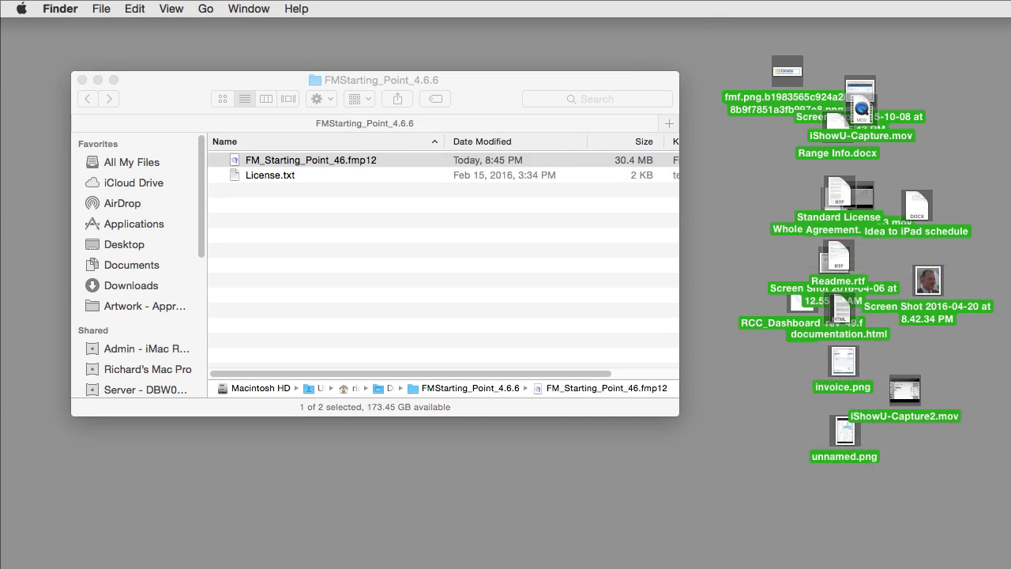
key("super+BackSpace")
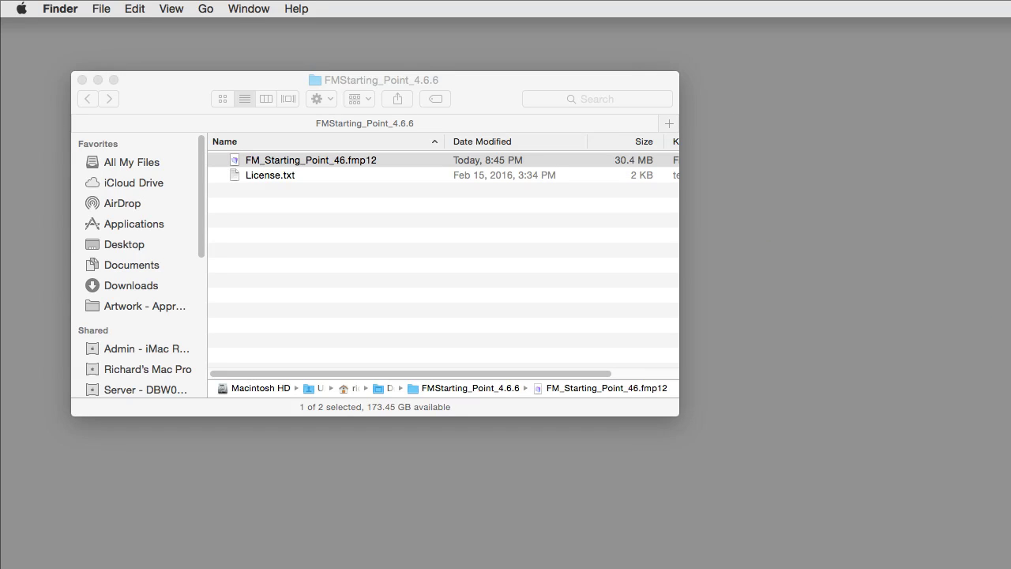
left_click(69, 8)
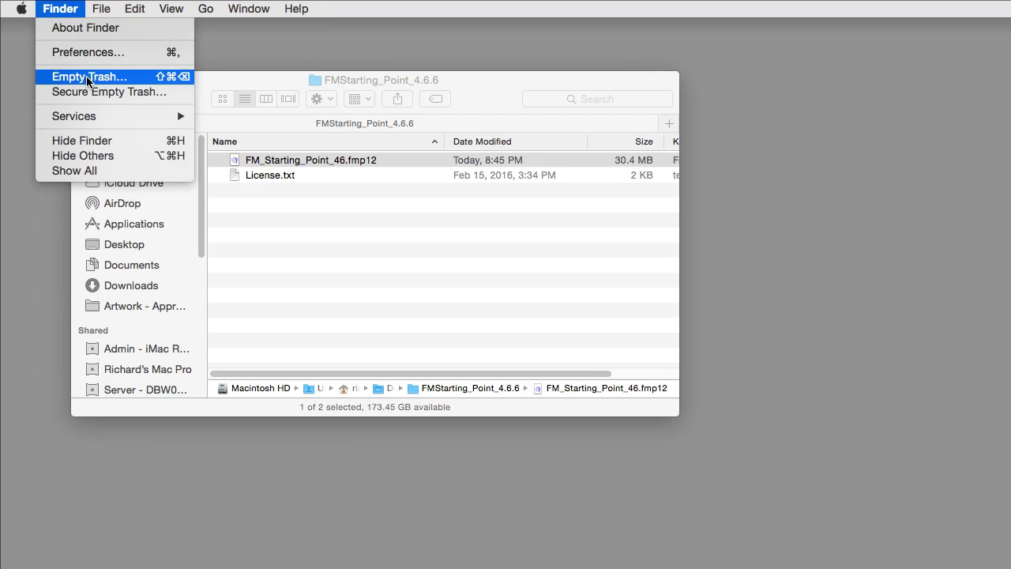
left_click(86, 76)
key("Return")
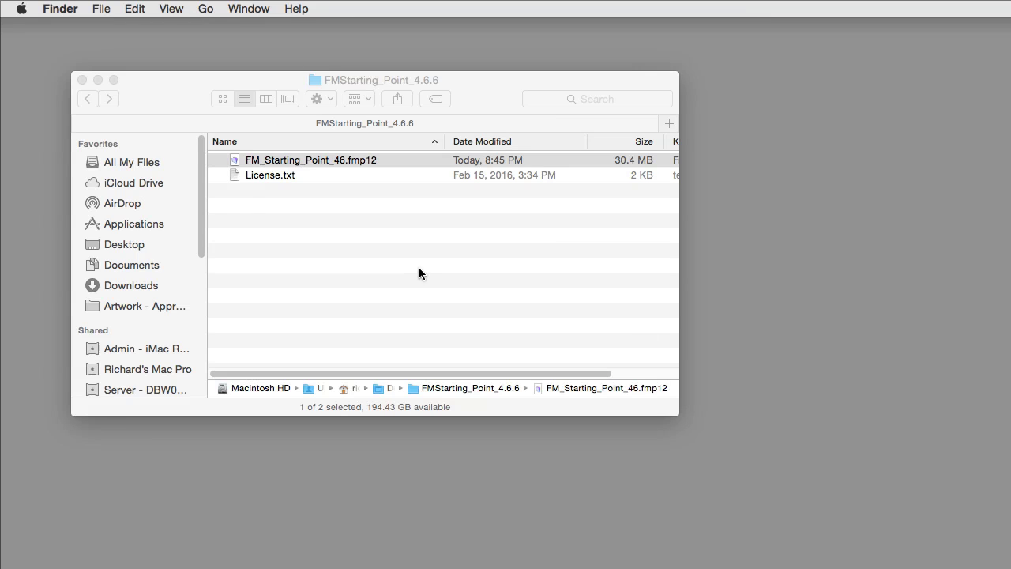
double_click(267, 161)
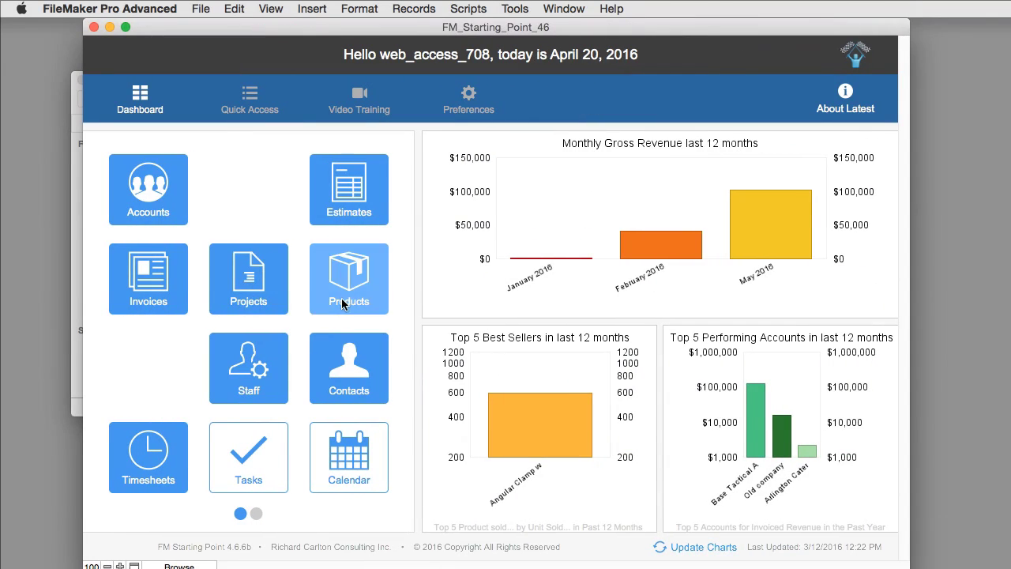
- Go to Contacts, show the contact's 3 Docs, and select the stored invoice.png
left_click(359, 365)
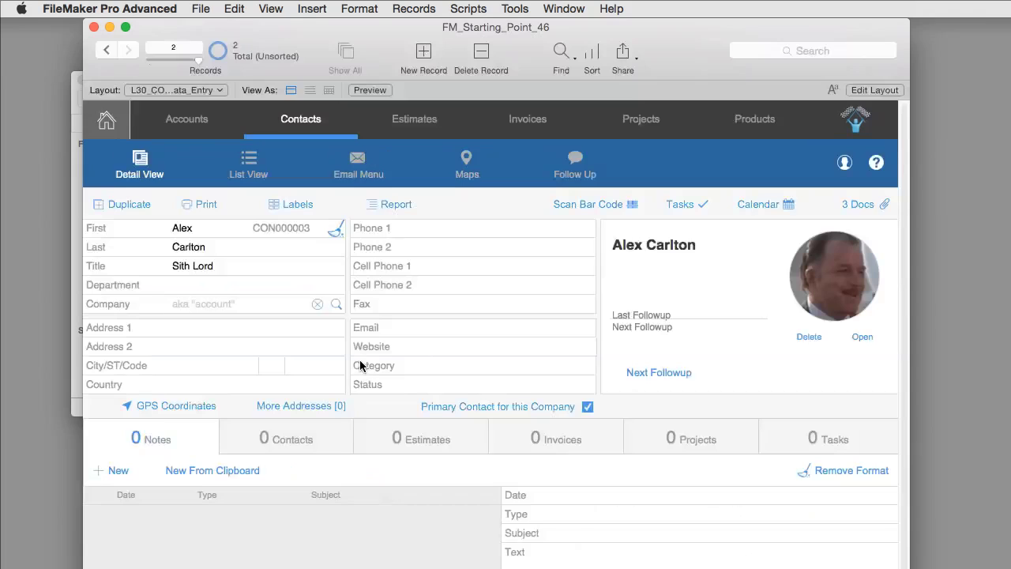
left_click(860, 205)
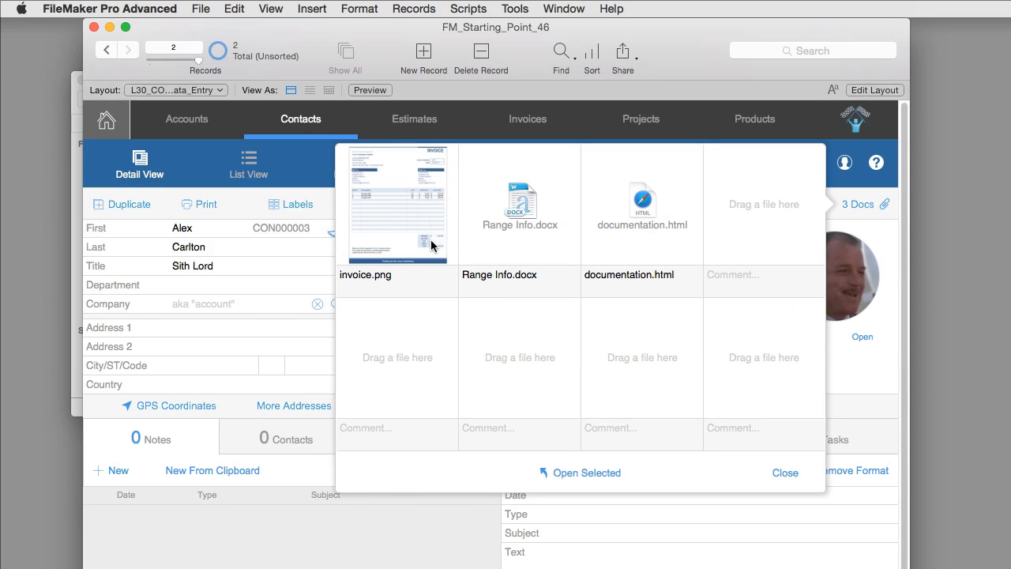
left_click(391, 212)
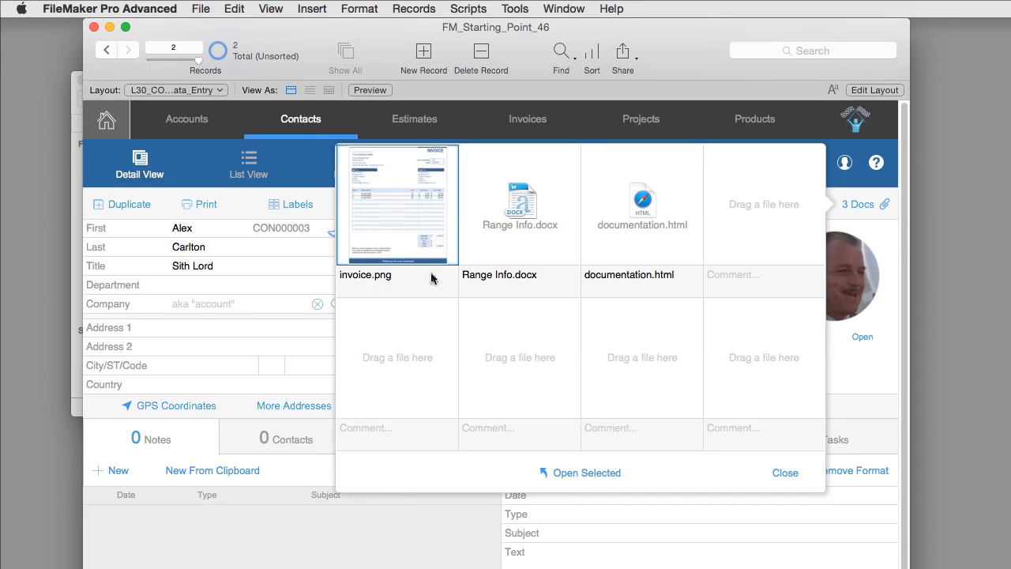
- Open the stored invoice.png in Preview, look it over, and close it with Cmd+W
left_click(598, 472)
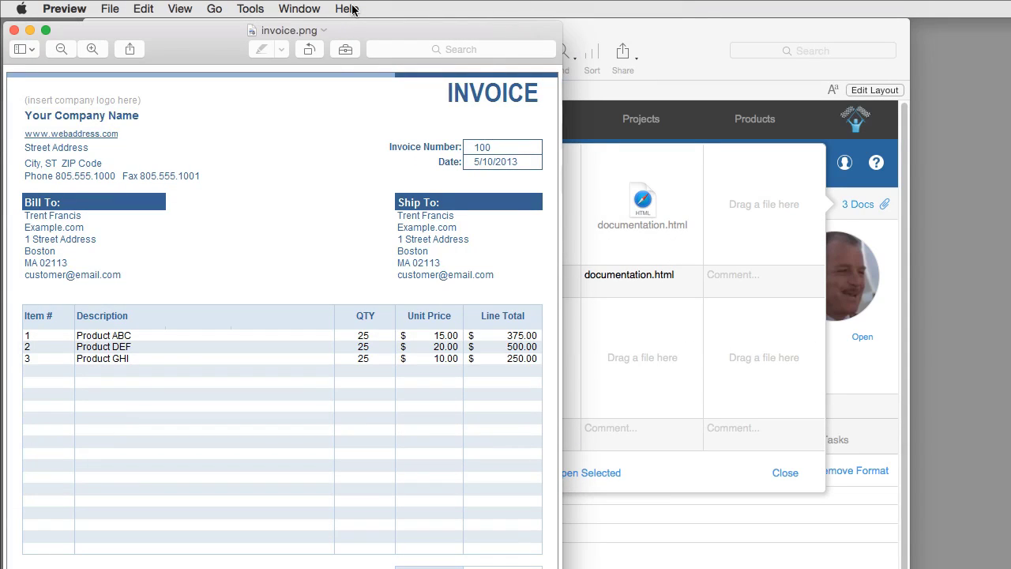
left_click_drag(234, 30, 429, 27)
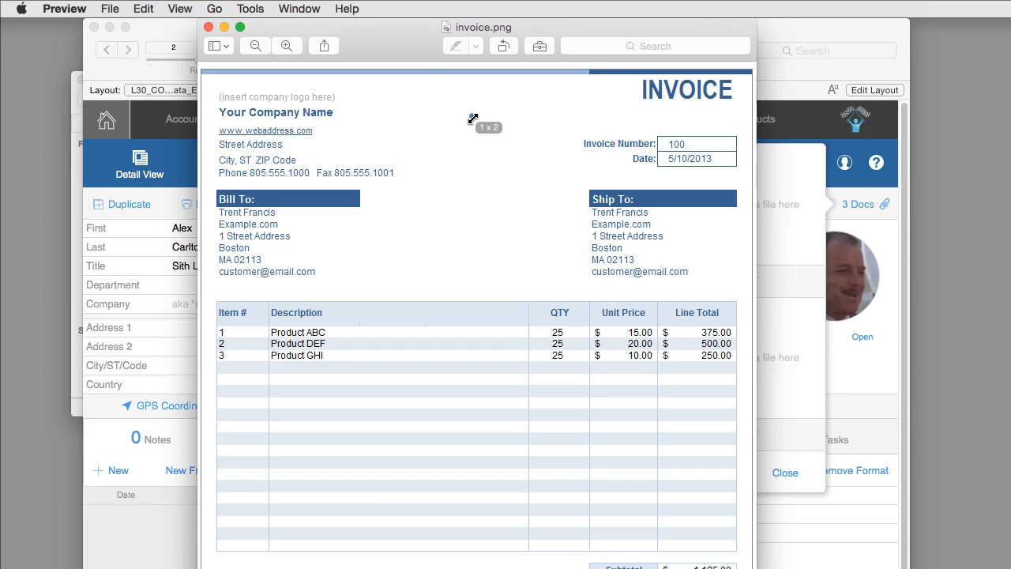
key("super+w")
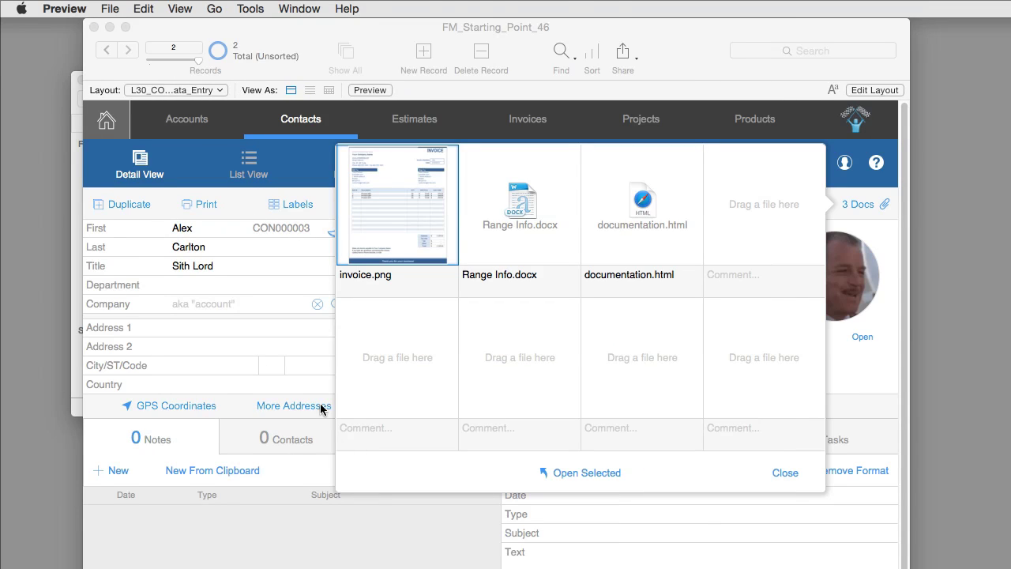
- Close the documents panel and confirm the contact's detail view still lists its 3 attached docs
left_click(316, 395)
left_click(308, 181)
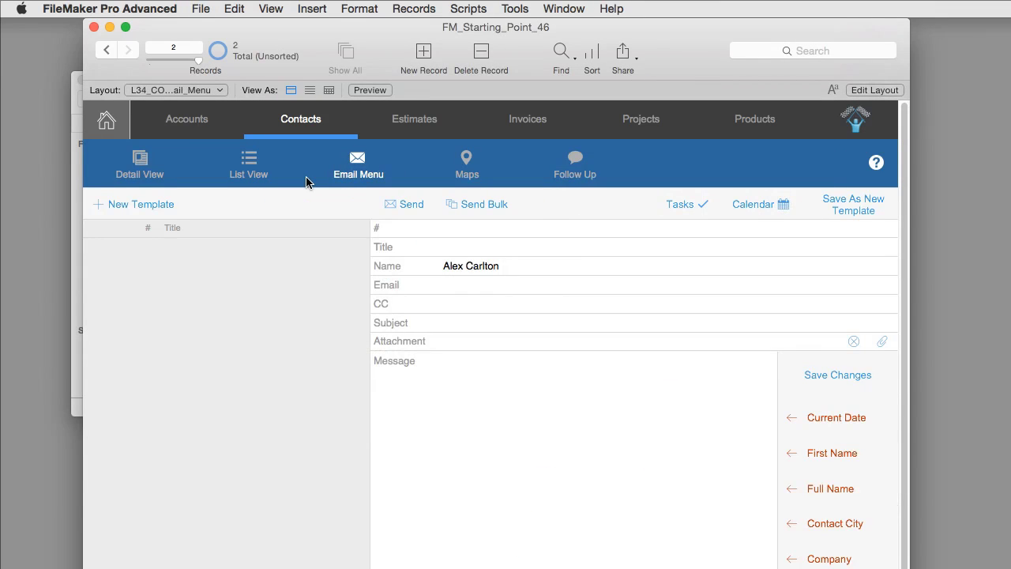
left_click(140, 162)
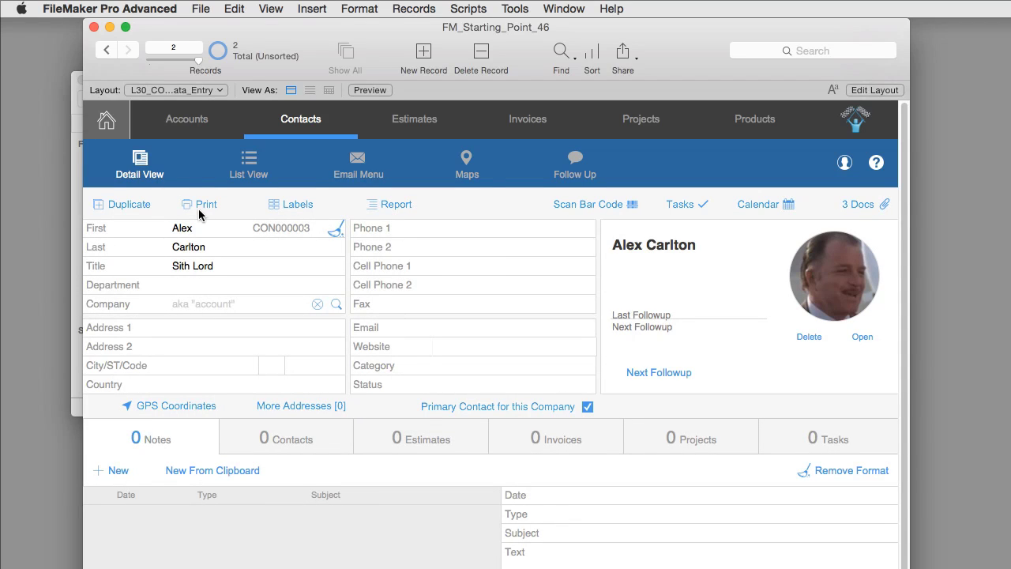
left_click(847, 207)
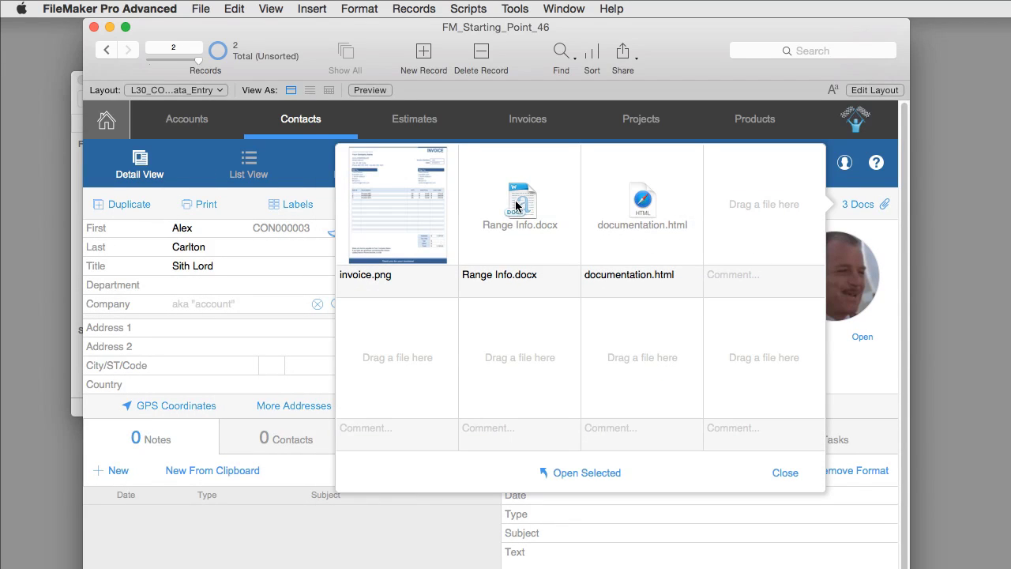
left_click(309, 196)
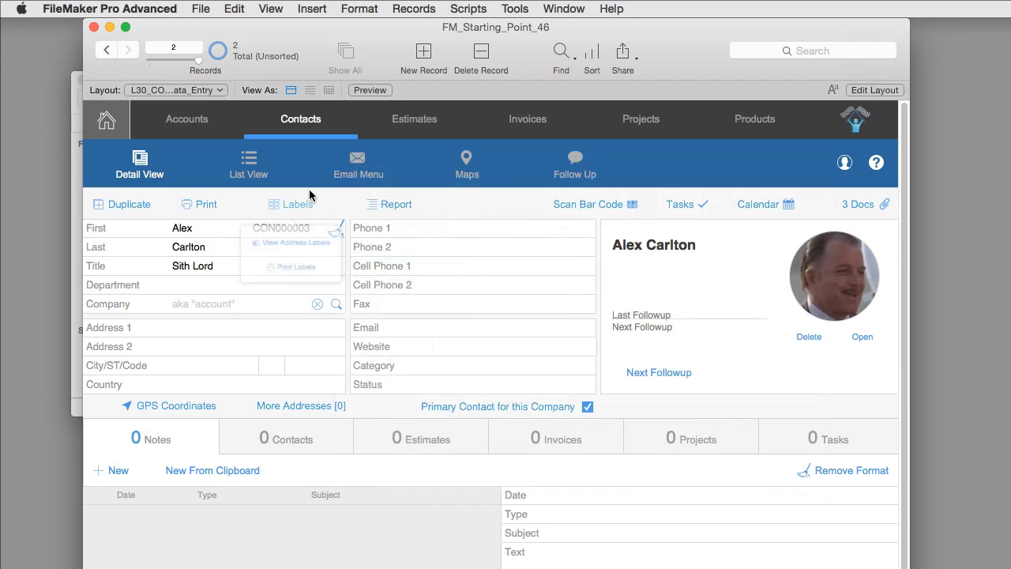